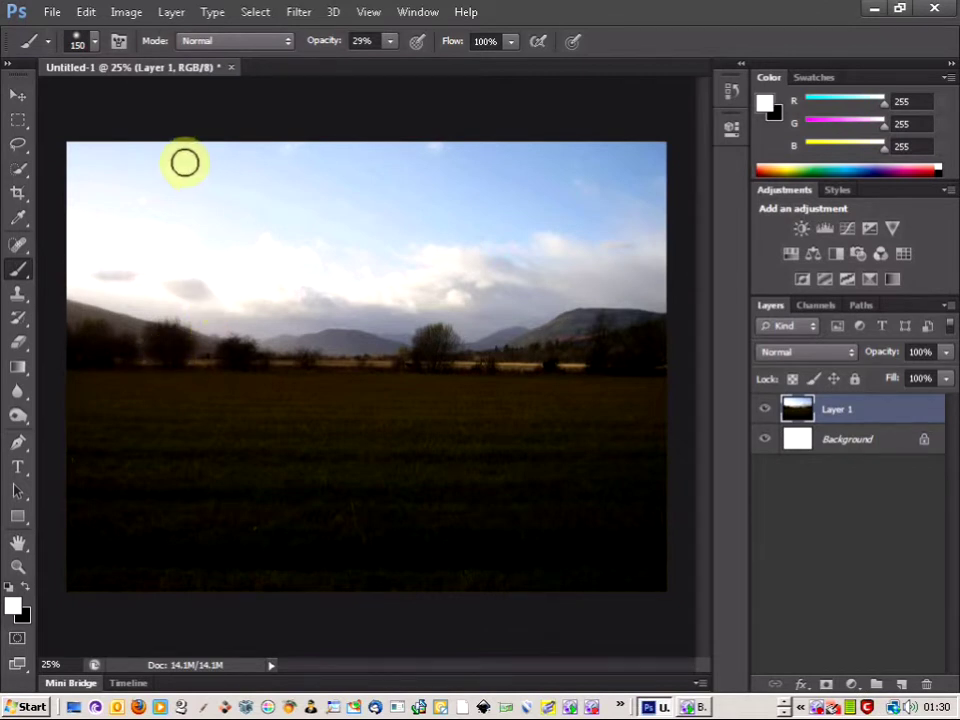
Dab soft white at 29% opacity onto the upper-right sky of Layer 1.
{"action": "left_click", "coordinate": [627, 222]}
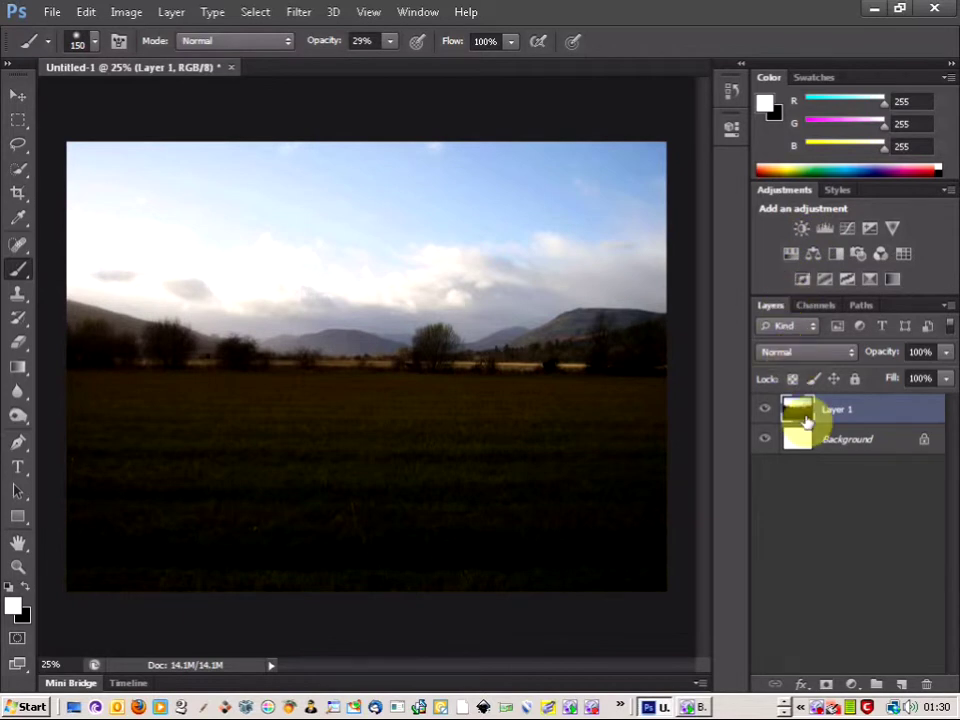
Create Layer 1 copy from the Layers panel menu and hide the original Layer 1.
{"action": "left_click", "coordinate": [947, 306]}
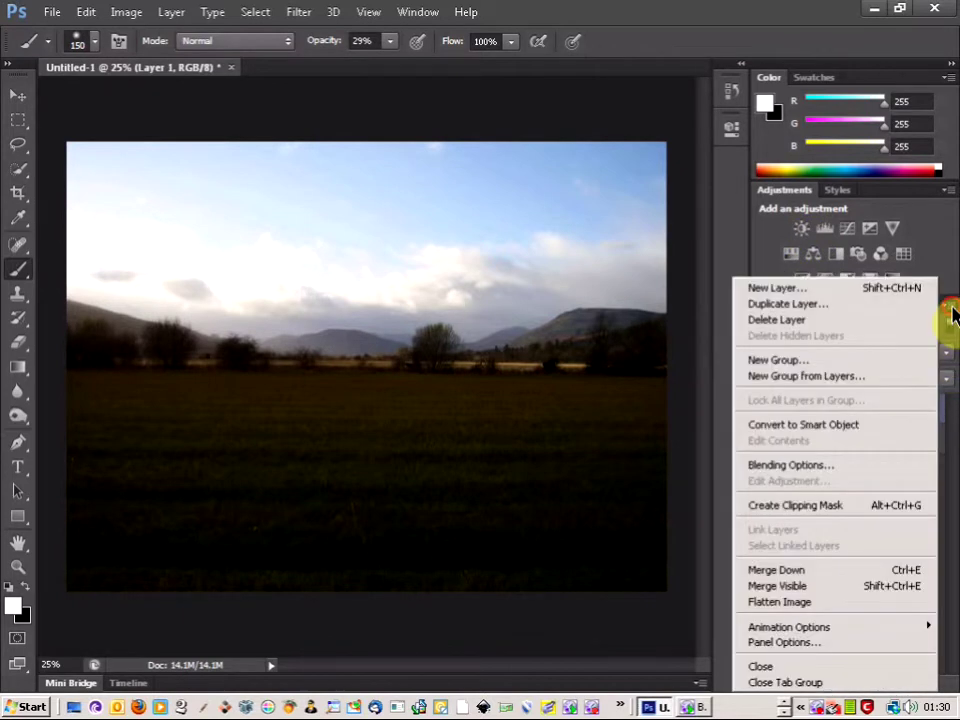
{"action": "left_click", "coordinate": [912, 305]}
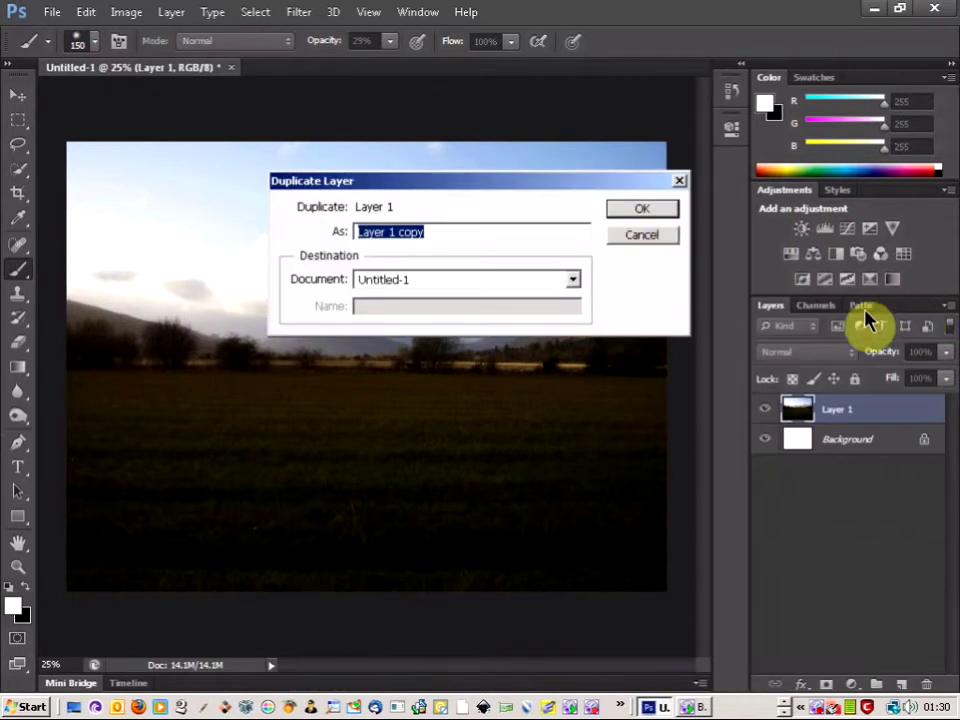
{"action": "left_click", "coordinate": [645, 212]}
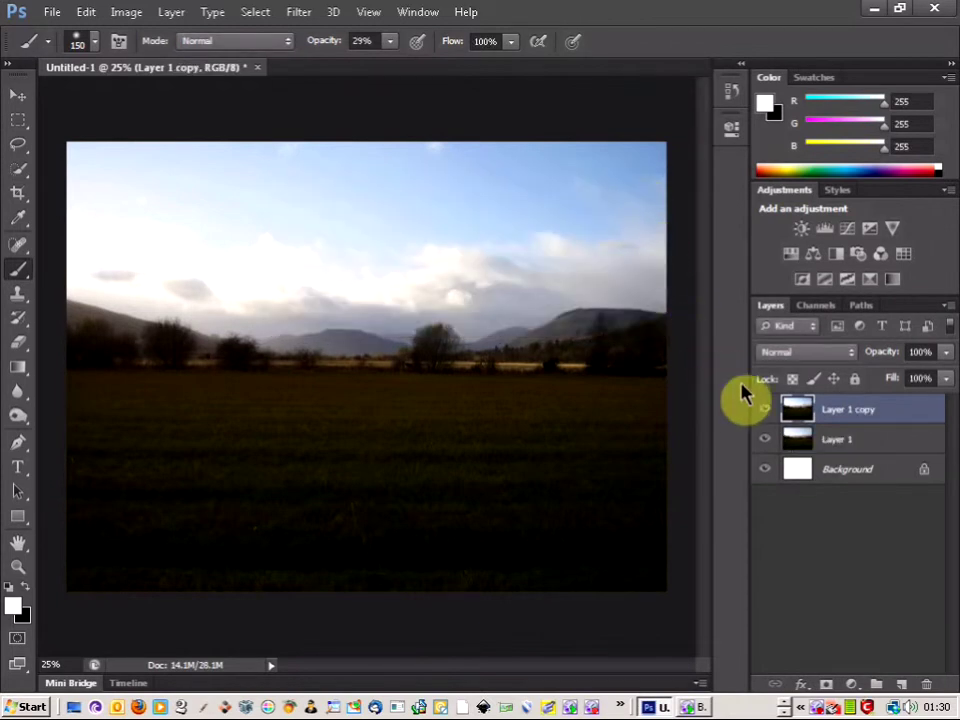
{"action": "left_click", "coordinate": [766, 442]}
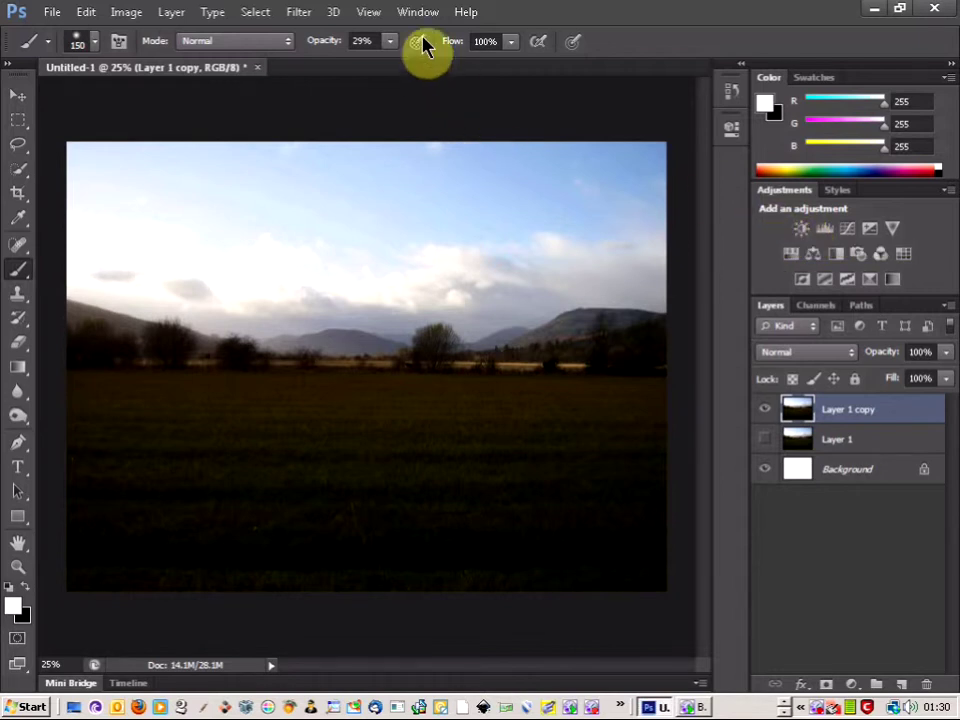
Add a Brightness/Contrast adjustment layer with Brightness 19 and Contrast 2.
{"action": "left_click", "coordinate": [398, 12]}
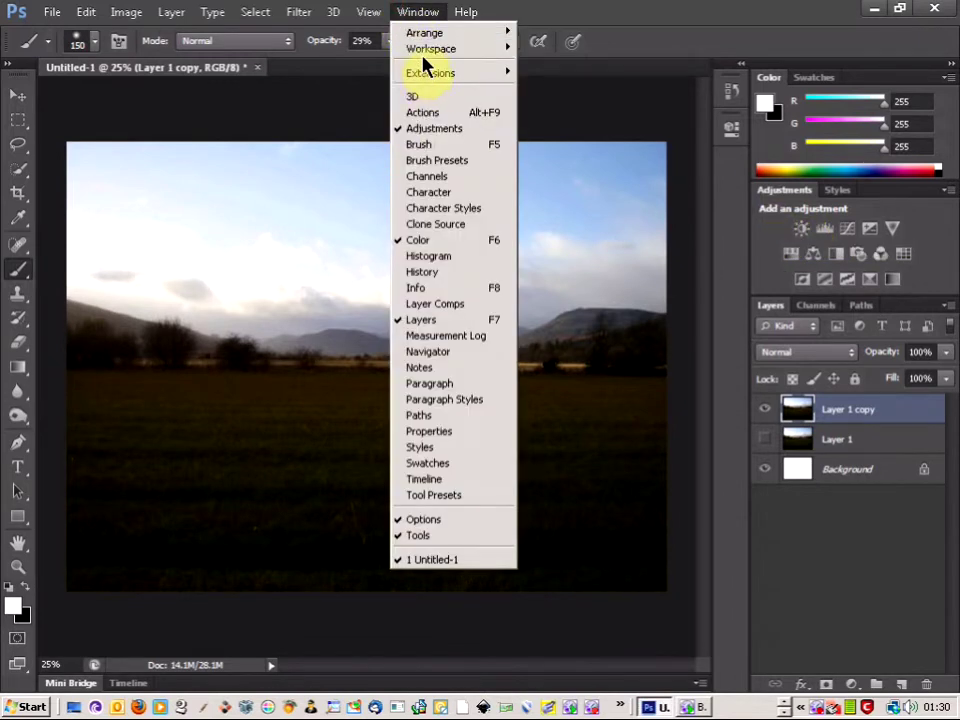
{"action": "left_click", "coordinate": [803, 233]}
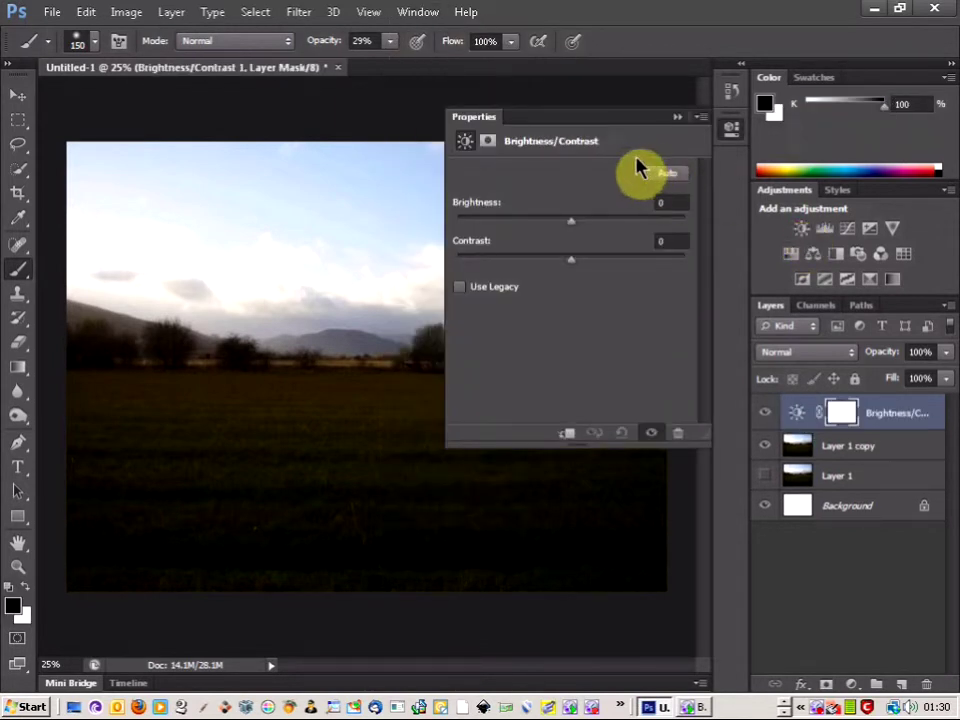
{"action": "left_click", "coordinate": [662, 170]}
{"action": "left_click_drag", "start_coordinate": [650, 155], "coordinate": [666, 189]}
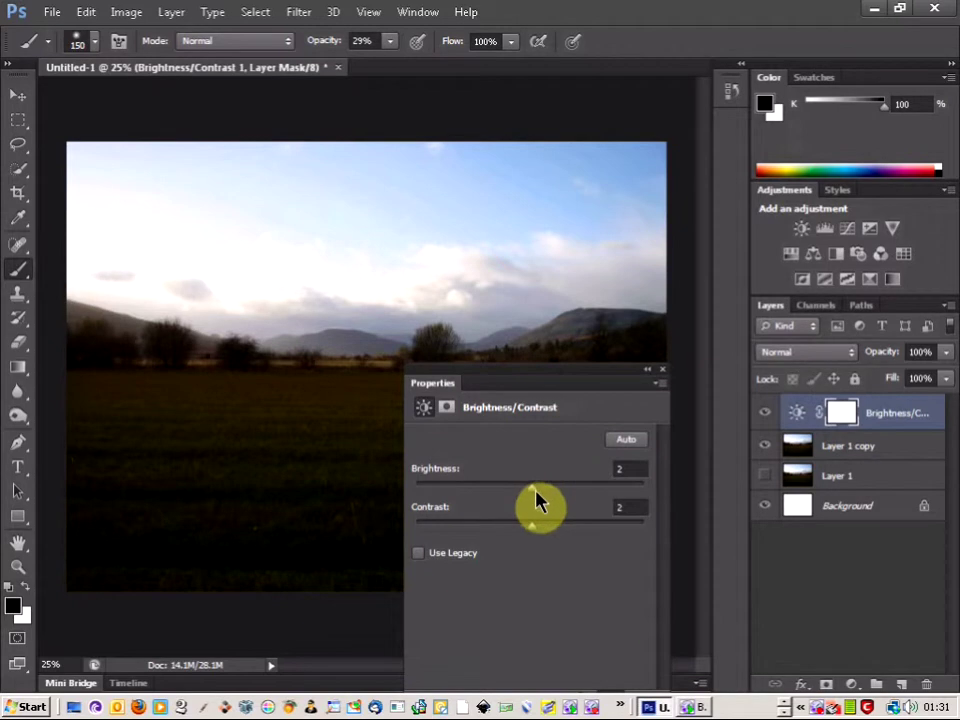
{"action": "left_click_drag", "start_coordinate": [533, 491], "coordinate": [544, 491]}
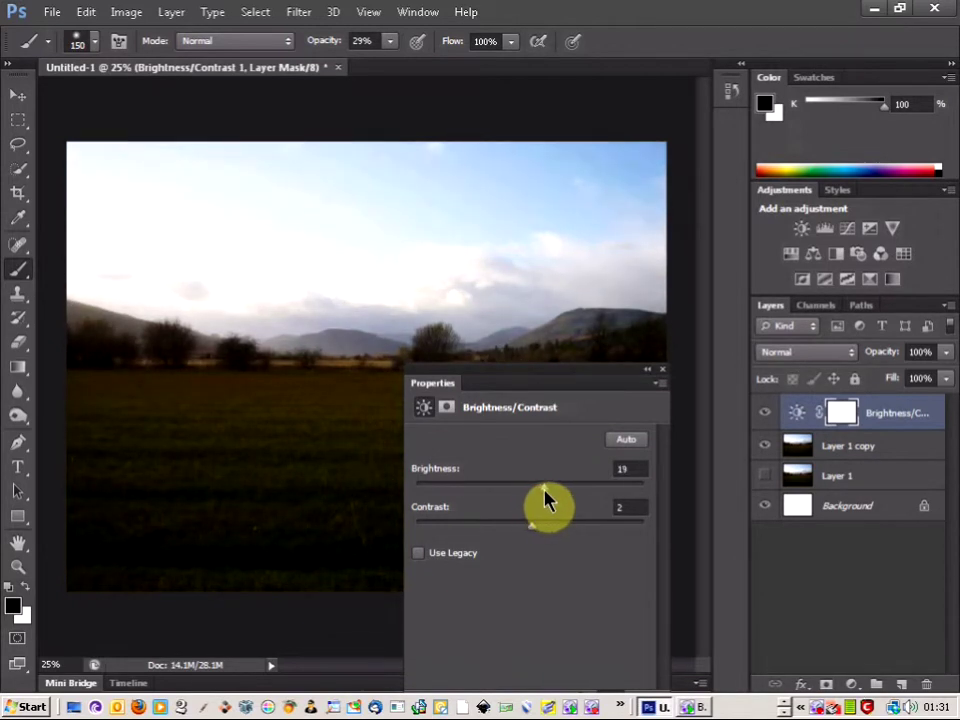
{"action": "left_click", "coordinate": [648, 376]}
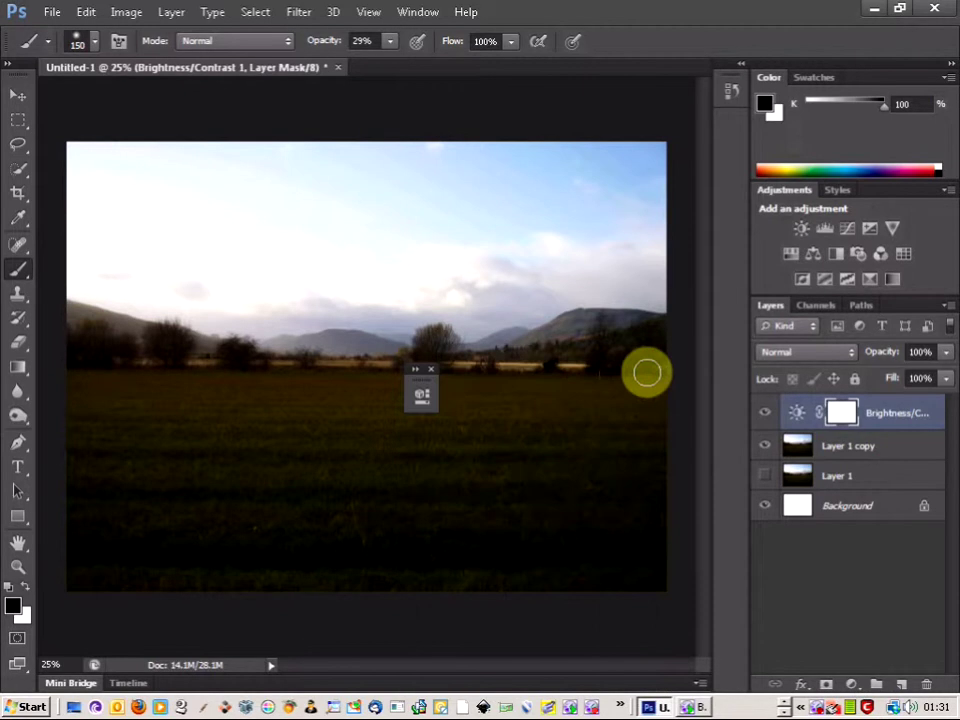
{"action": "left_click", "coordinate": [430, 374]}
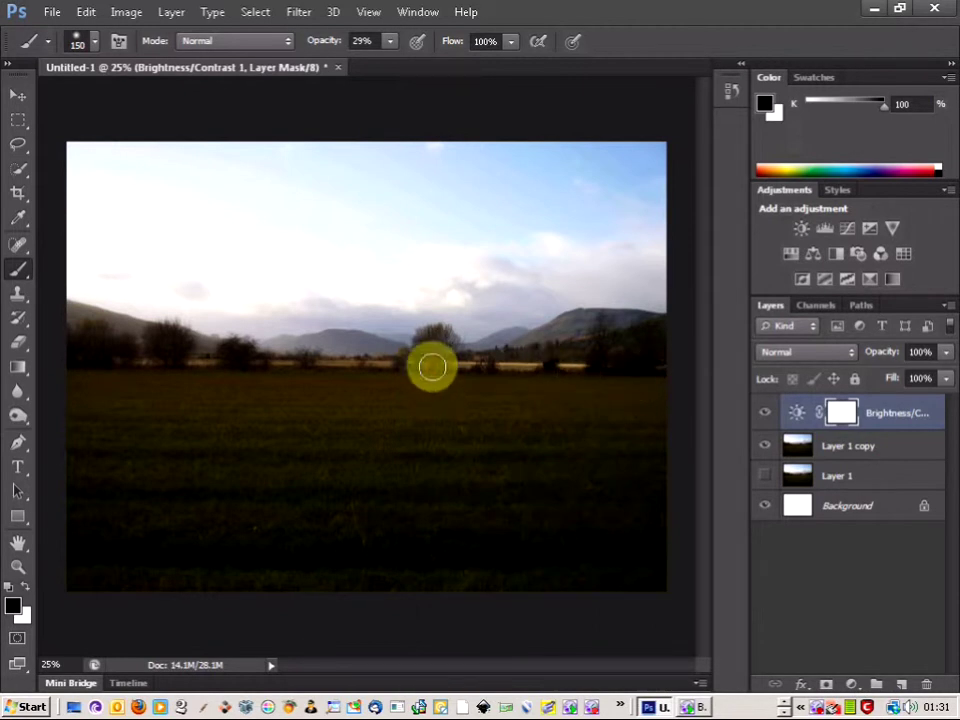
Add two Levels layers, then delete Levels 2 and Levels 1, leaving Brightness/Contrast 1 on top.
{"action": "left_click", "coordinate": [826, 231]}
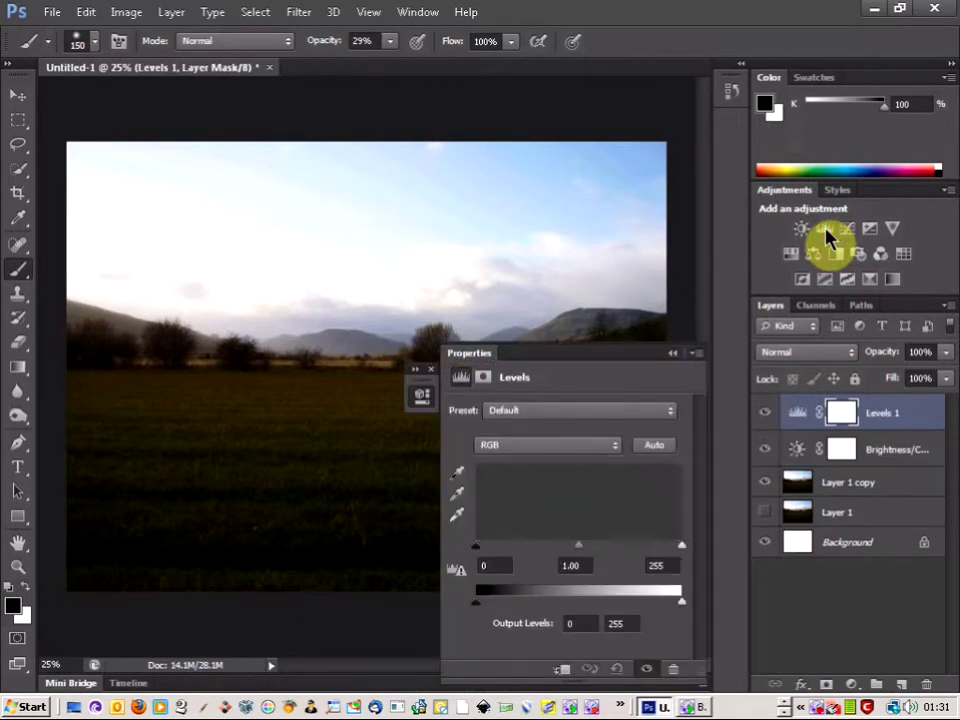
{"action": "left_click", "coordinate": [430, 380]}
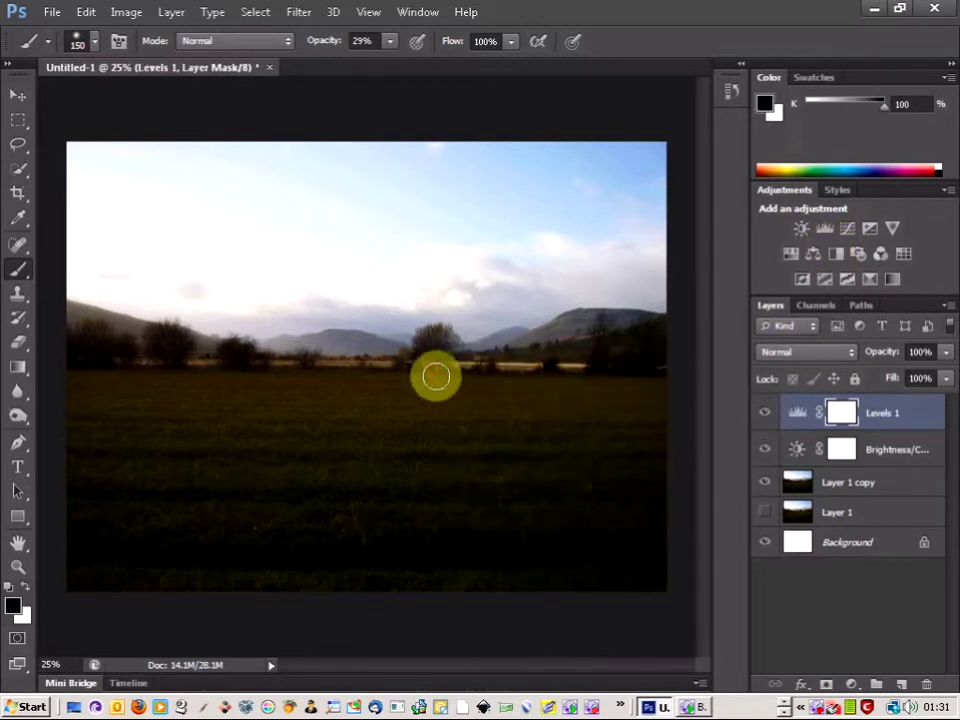
{"action": "left_click", "coordinate": [815, 232]}
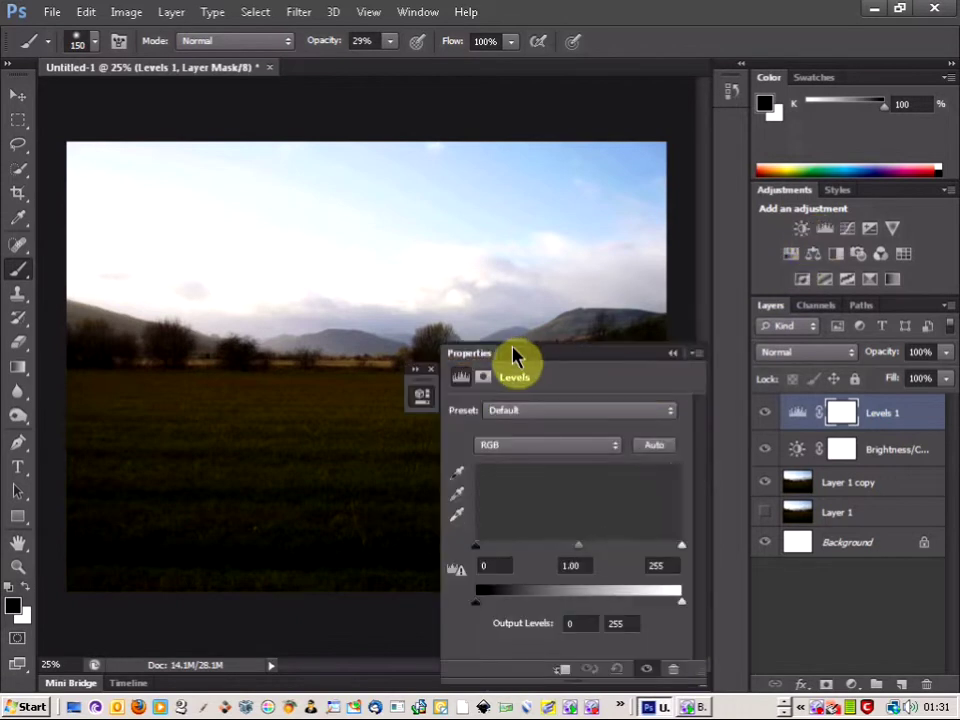
{"action": "left_click_drag", "start_coordinate": [456, 377], "coordinate": [422, 380]}
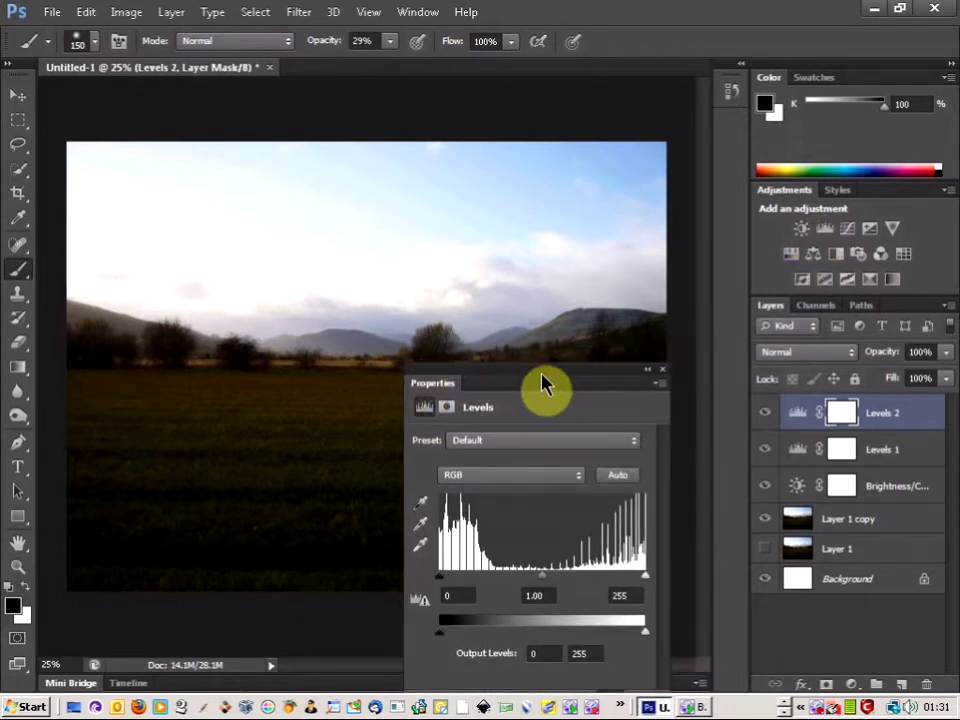
{"action": "left_click", "coordinate": [560, 300]}
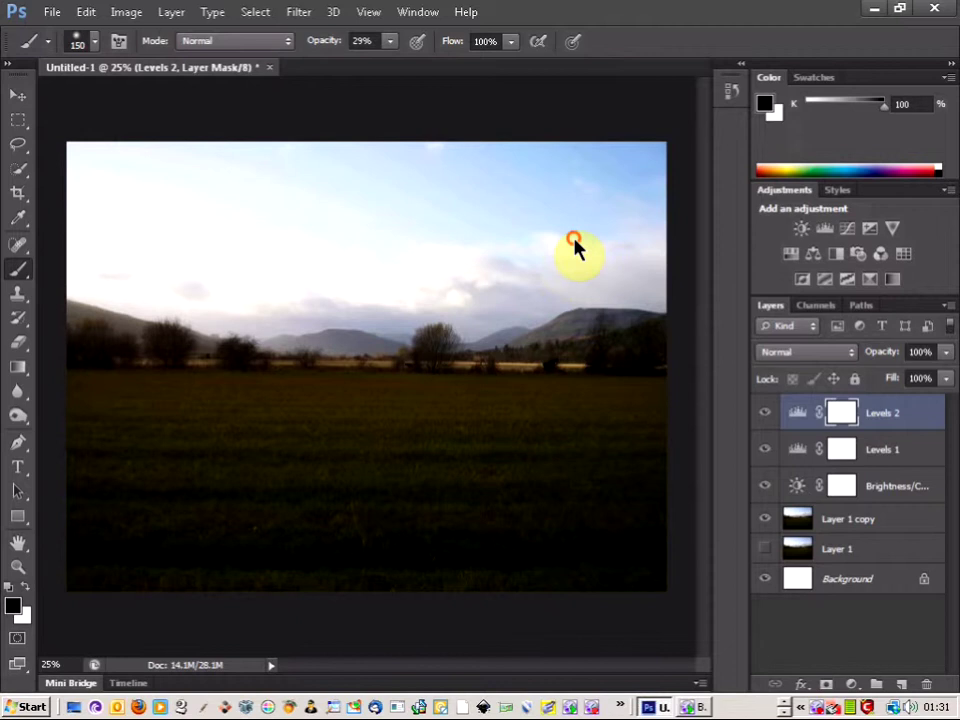
{"action": "left_click", "coordinate": [575, 246]}
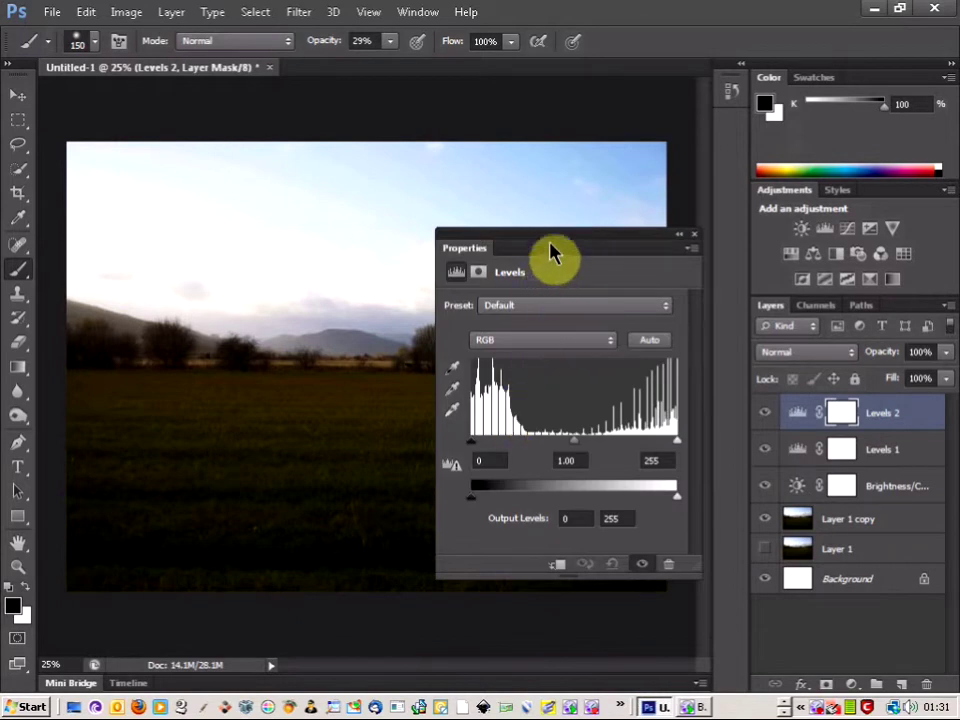
{"action": "left_click_drag", "start_coordinate": [550, 245], "coordinate": [549, 360]}
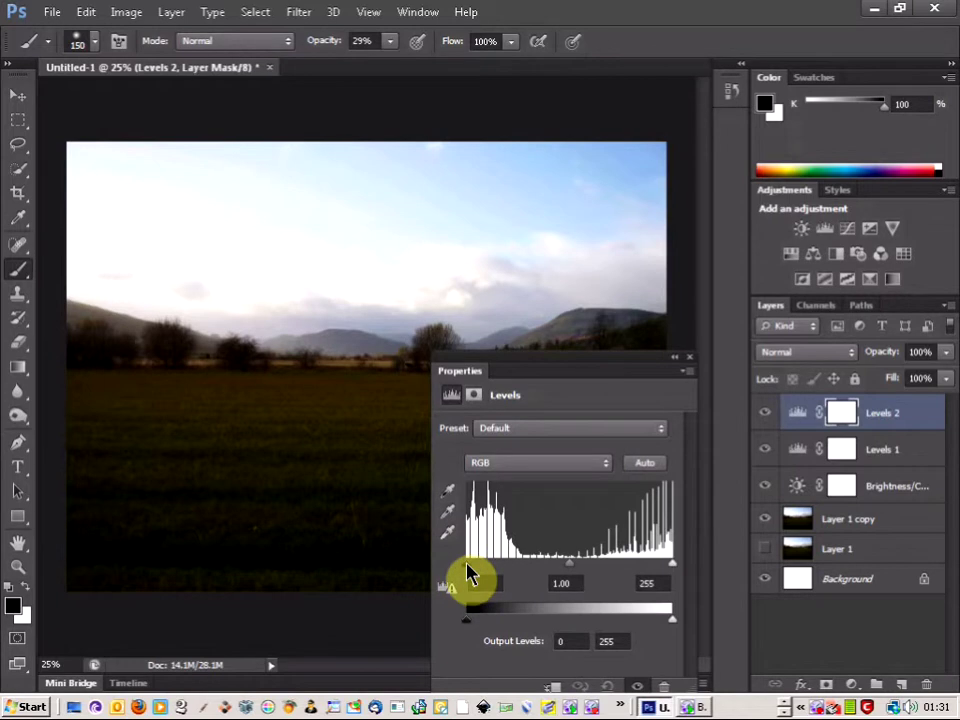
{"action": "left_click", "coordinate": [689, 358]}
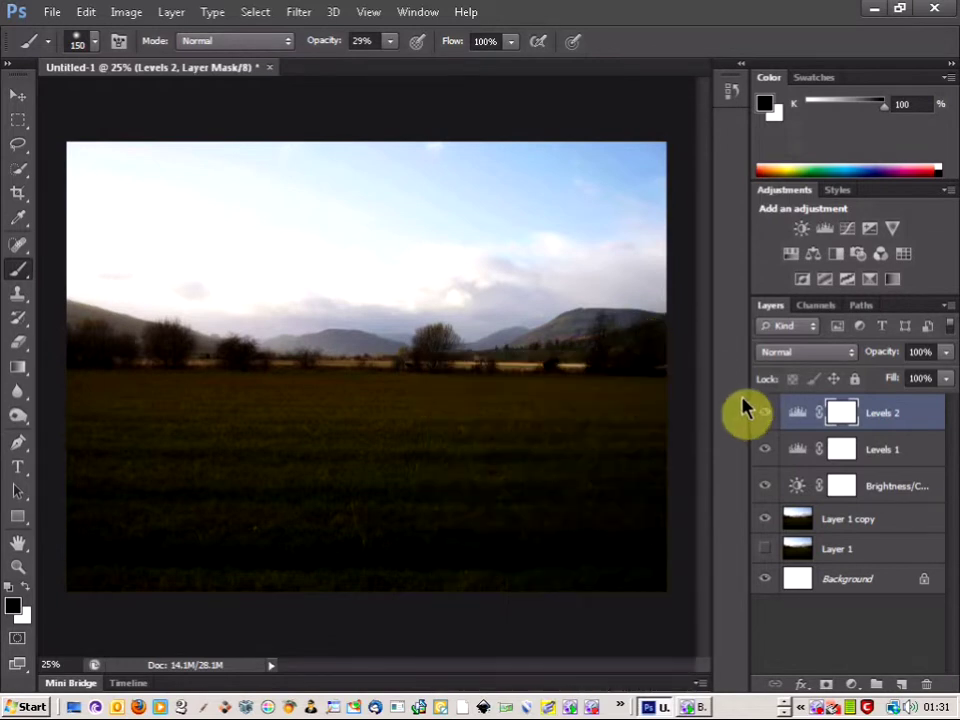
{"action": "key", "text": "Delete"}
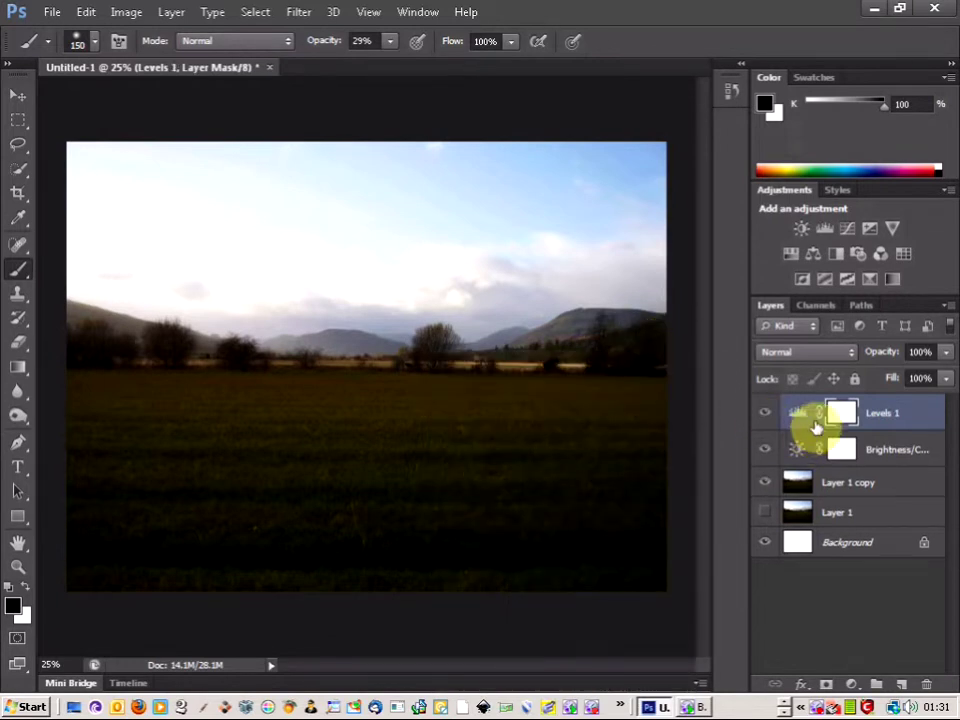
{"action": "key", "text": "Delete"}
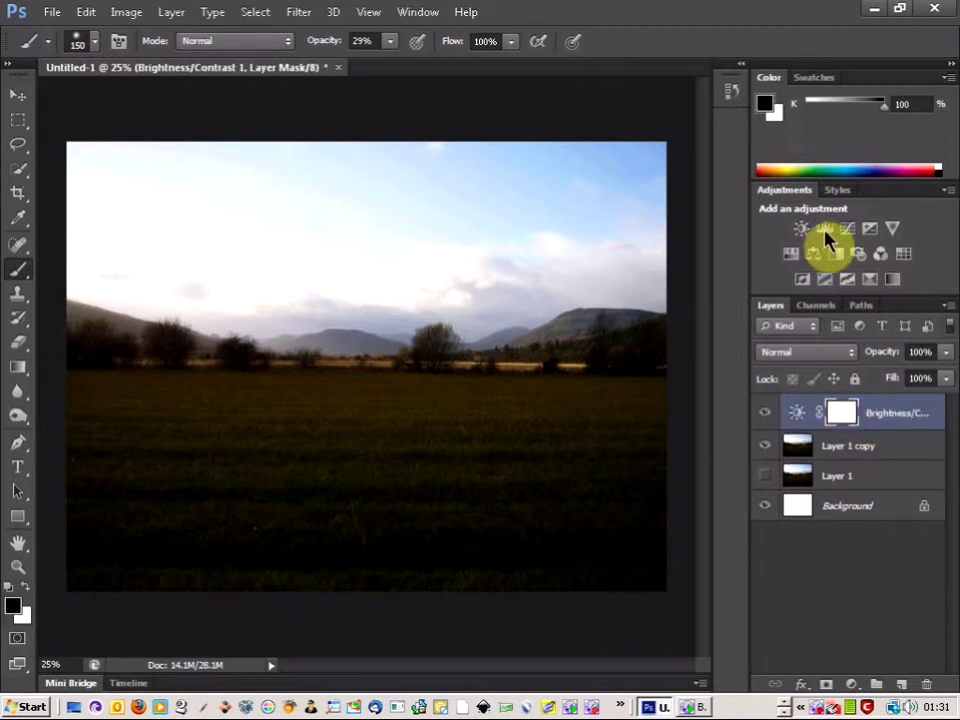
Add a Levels layer, apply Auto, and set input levels to 34, 1.46 and 227.
{"action": "left_click", "coordinate": [825, 232]}
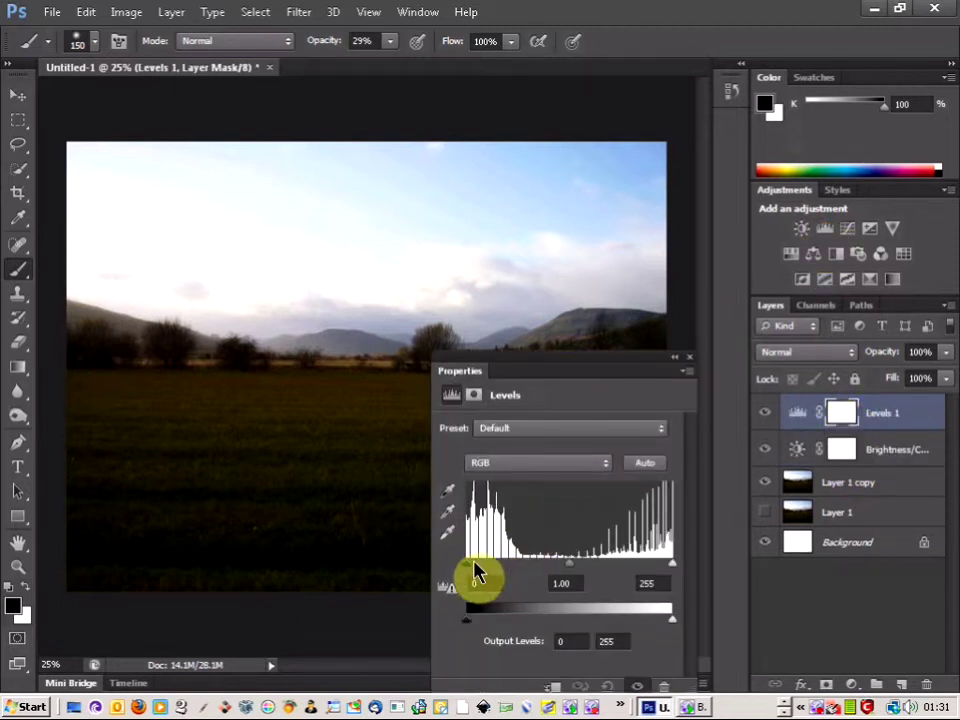
{"action": "left_click", "coordinate": [648, 464]}
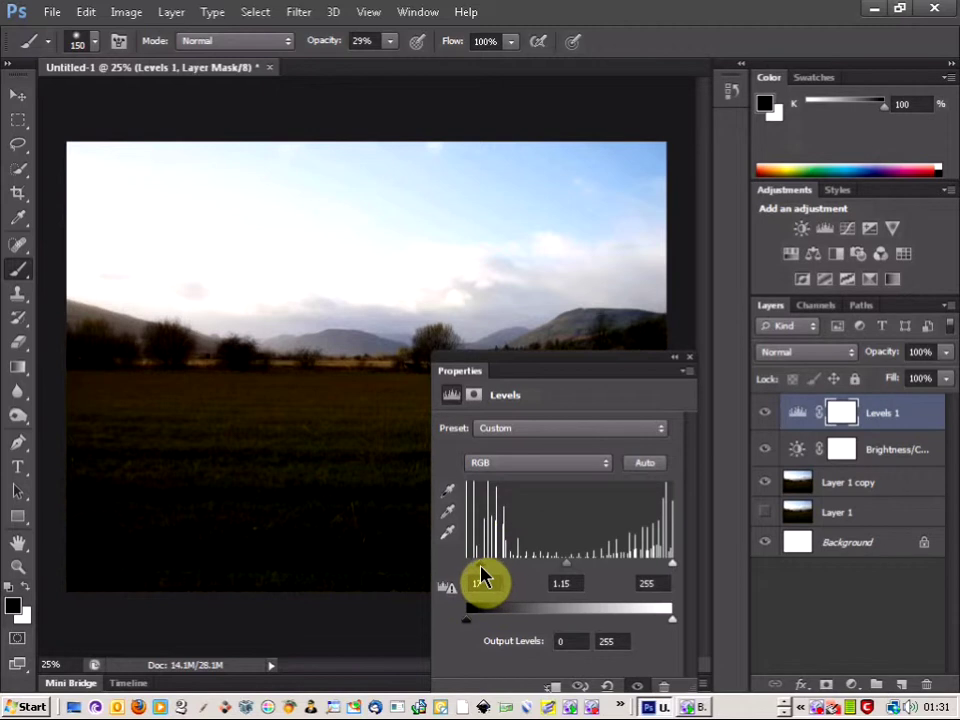
{"action": "left_click_drag", "start_coordinate": [480, 575], "coordinate": [497, 577]}
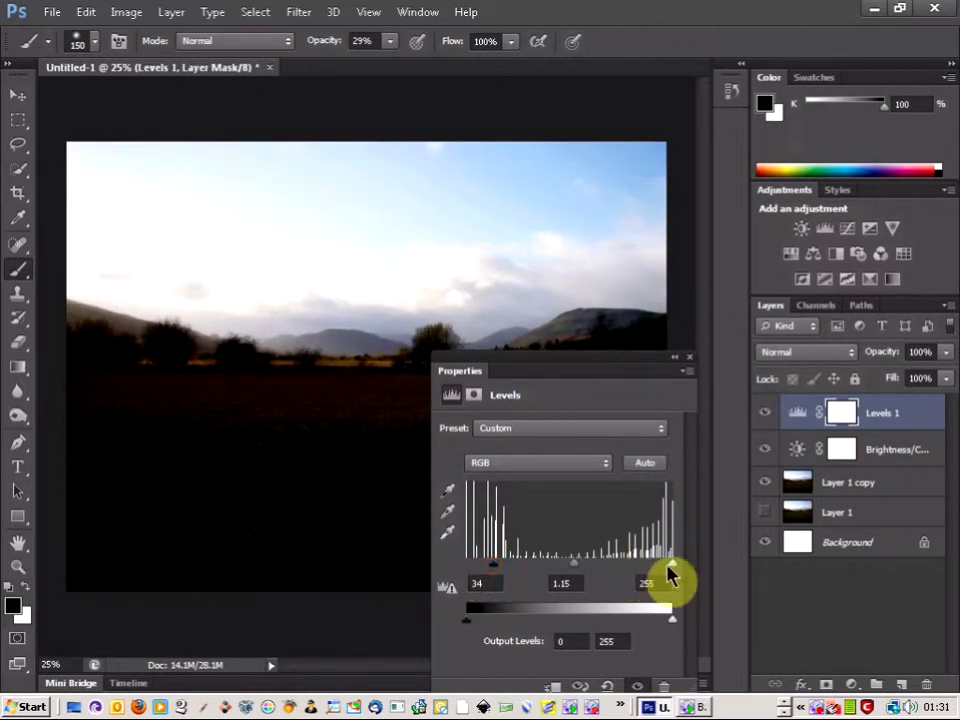
{"action": "left_click_drag", "start_coordinate": [675, 574], "coordinate": [656, 570]}
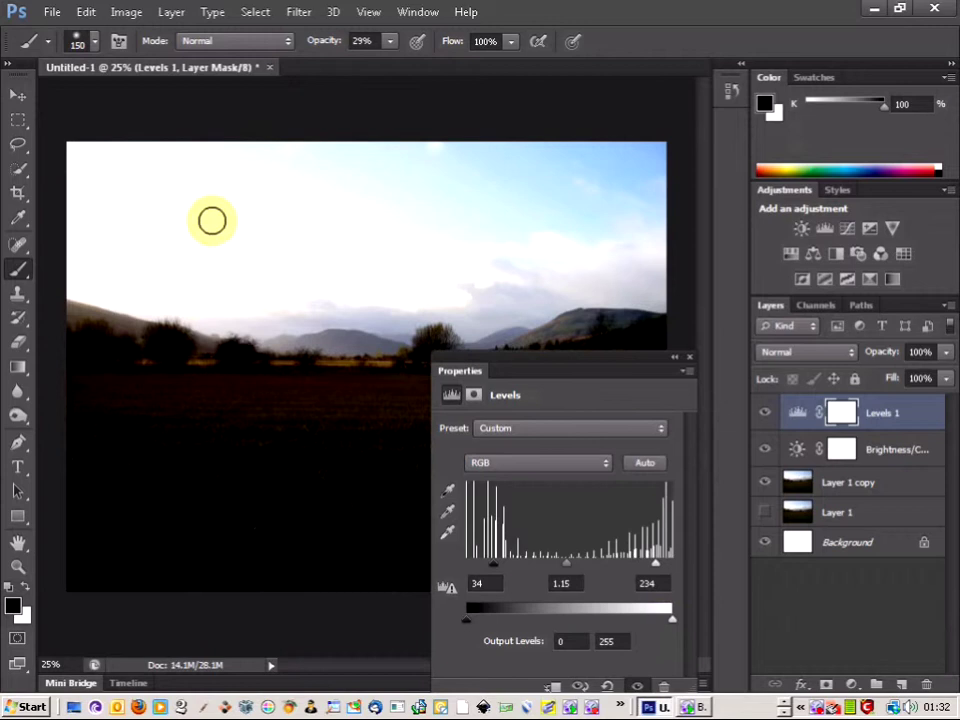
{"action": "left_click_drag", "start_coordinate": [656, 565], "coordinate": [651, 573]}
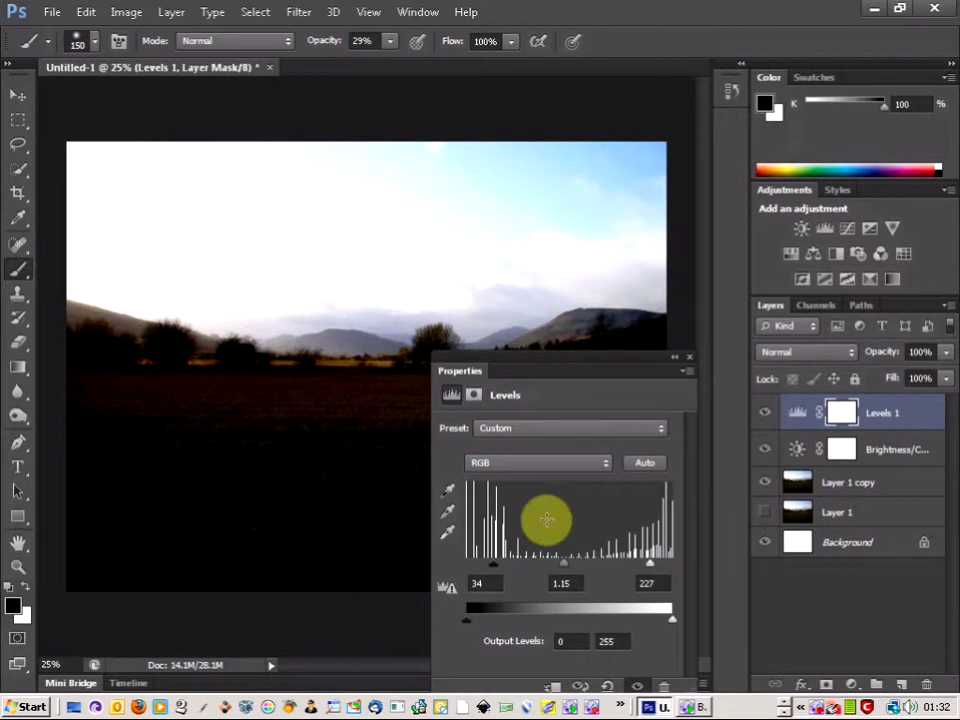
{"action": "left_click_drag", "start_coordinate": [565, 574], "coordinate": [553, 577]}
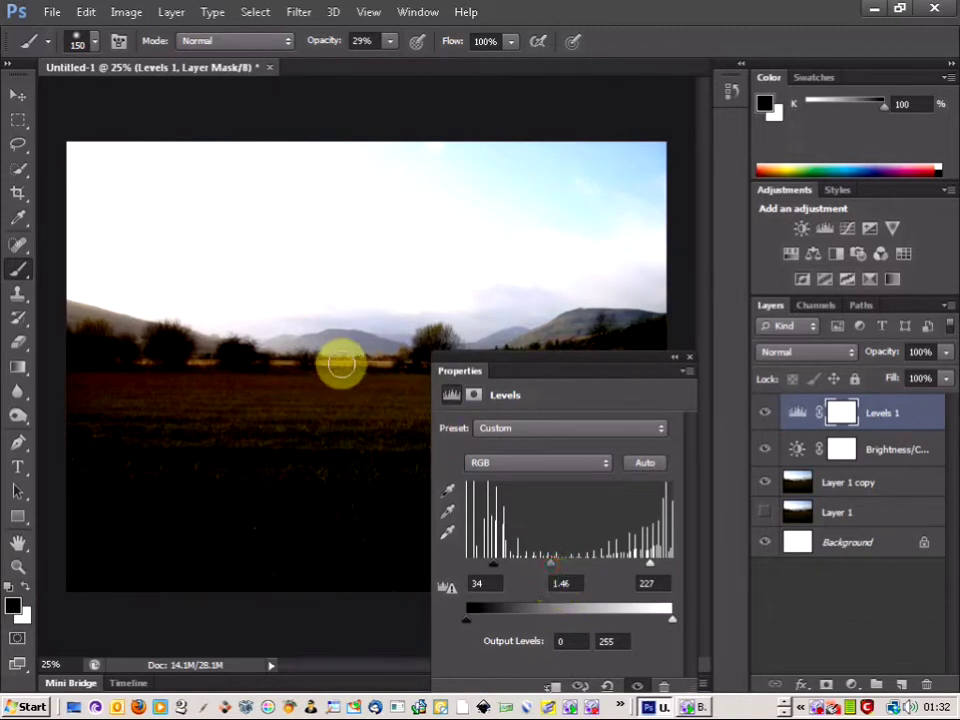
{"action": "left_click", "coordinate": [690, 357]}
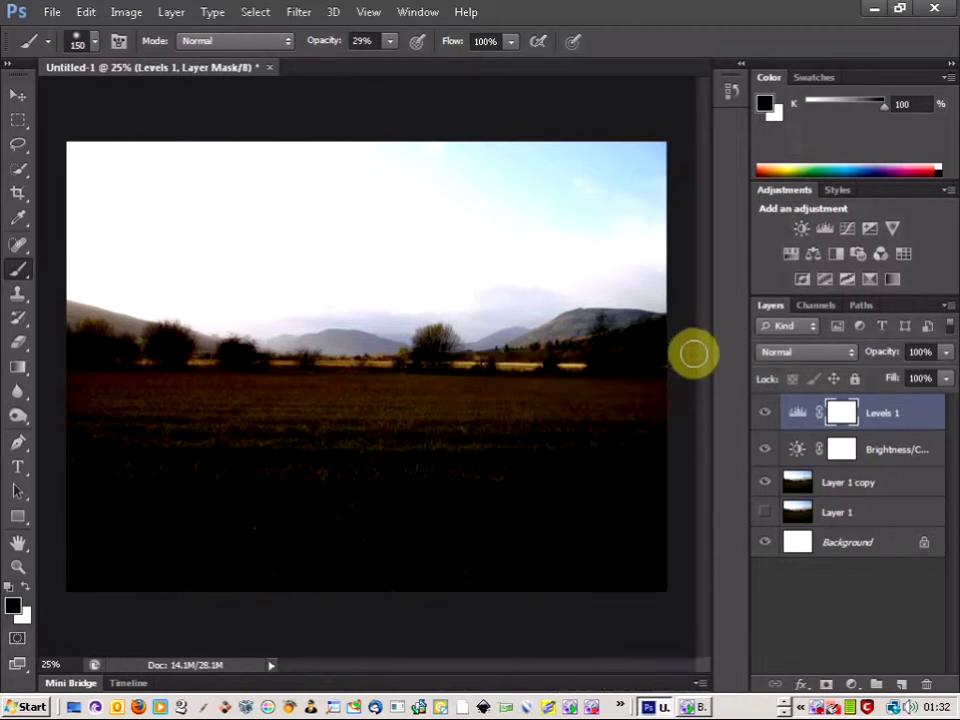
Add a Curves layer, apply Auto, and raise the shadow and highlight points of the RGB curve.
{"action": "left_click", "coordinate": [850, 231]}
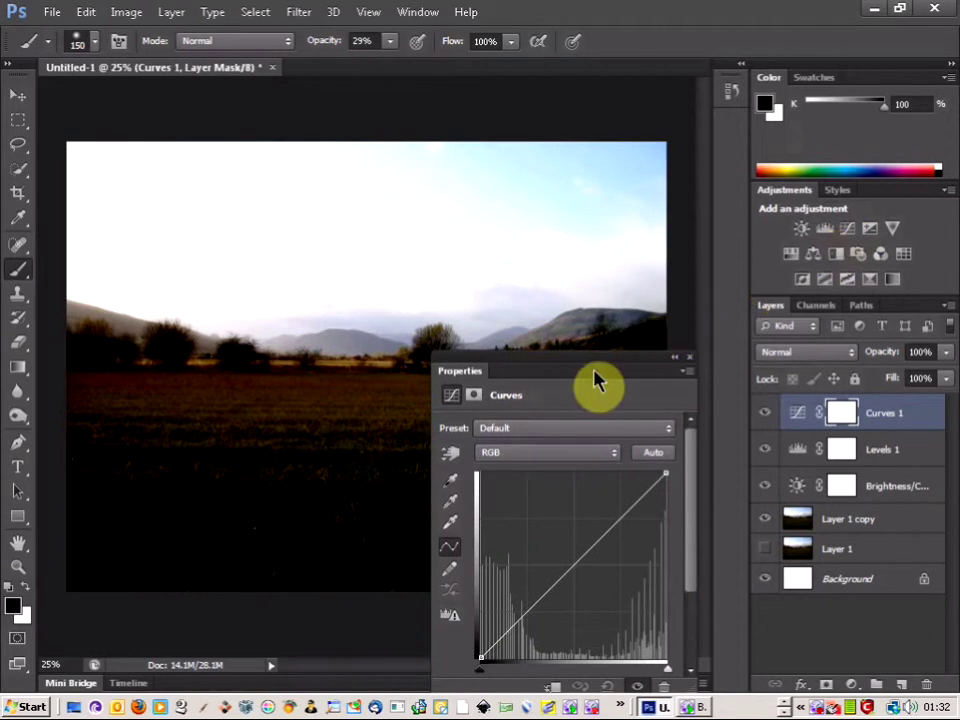
{"action": "left_click", "coordinate": [653, 452]}
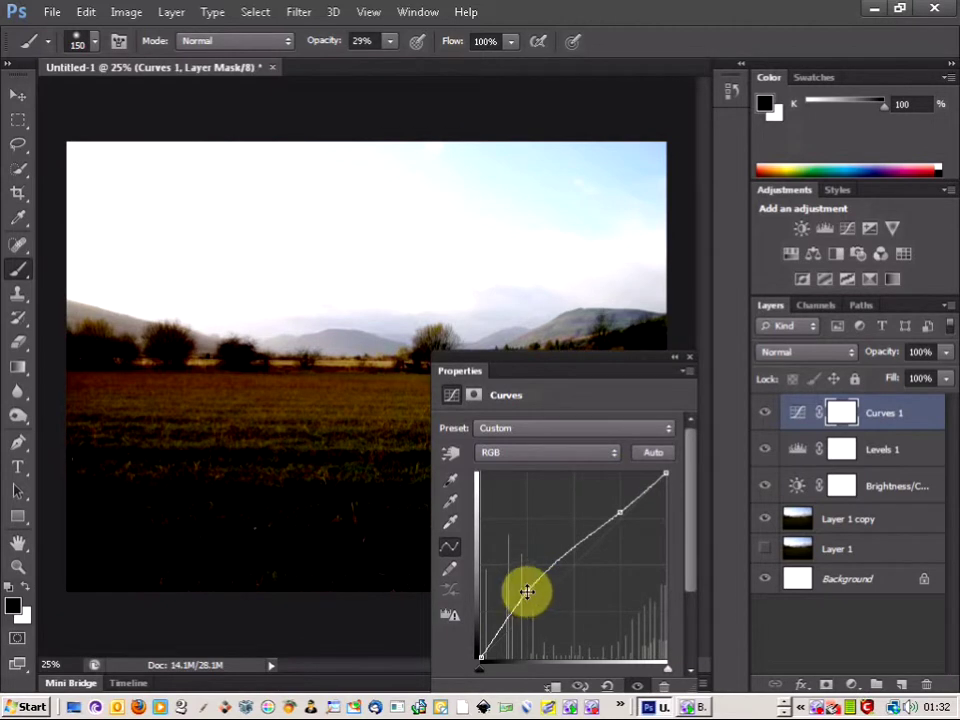
{"action": "left_click_drag", "start_coordinate": [527, 592], "coordinate": [511, 597]}
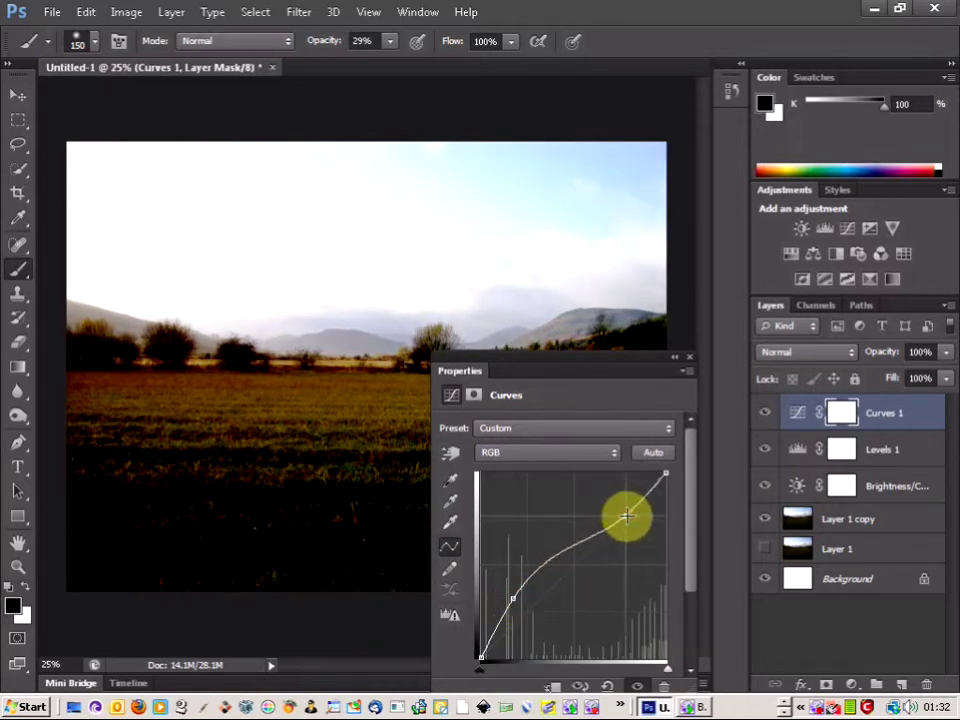
{"action": "mouse_move", "coordinate": [624, 510]}
{"action": "left_mouse_down"}
{"action": "mouse_move", "coordinate": [619, 482]}
{"action": "mouse_move", "coordinate": [627, 515]}
{"action": "mouse_move", "coordinate": [619, 497]}
{"action": "left_mouse_up"}
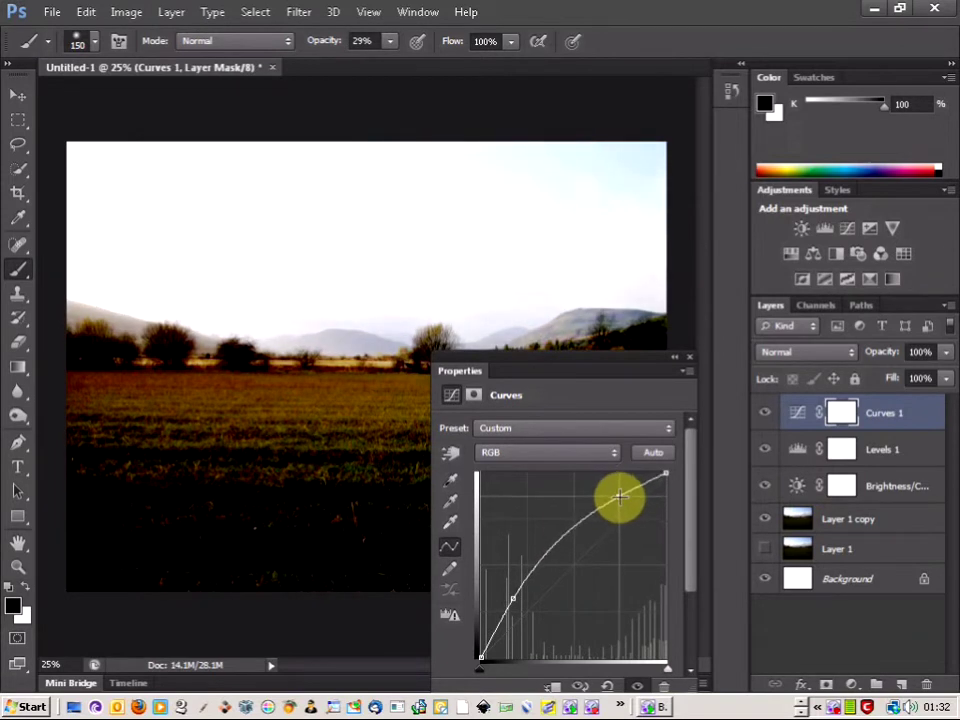
{"action": "left_click", "coordinate": [690, 358]}
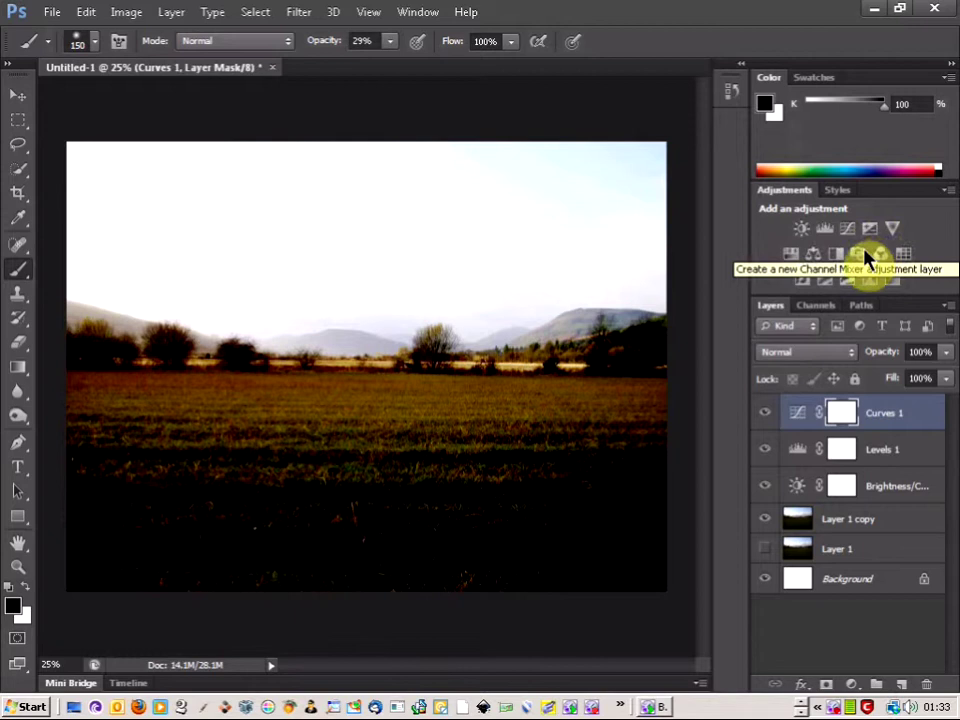
Add a Hue/Saturation layer set to Hue +24, Saturation +8 and Lightness +12.
{"action": "left_click", "coordinate": [791, 258]}
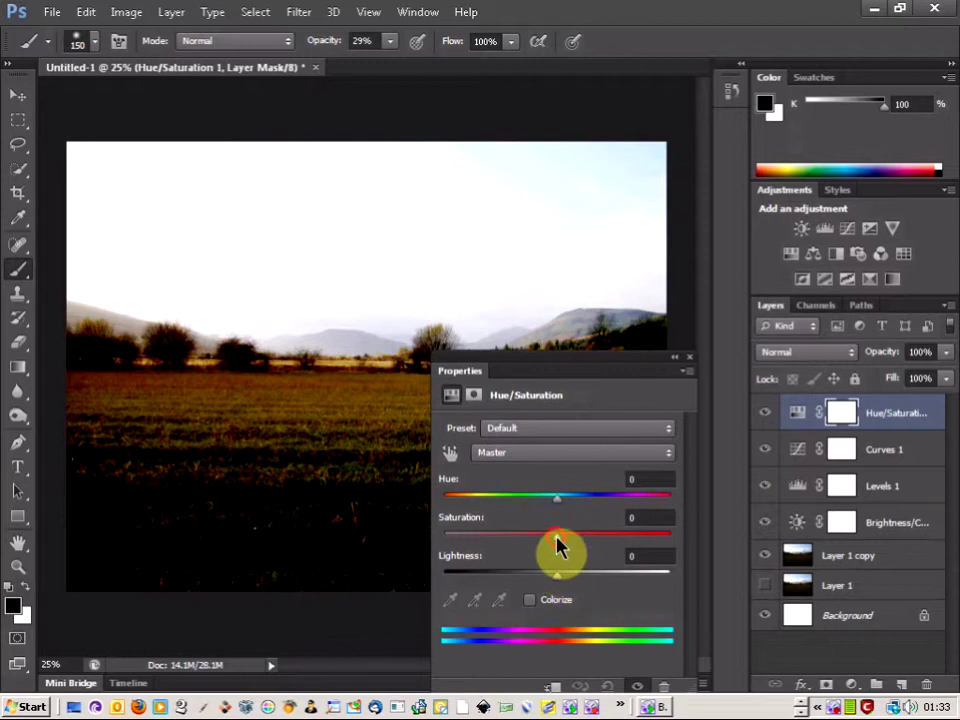
{"action": "left_click_drag", "start_coordinate": [557, 537], "coordinate": [574, 510]}
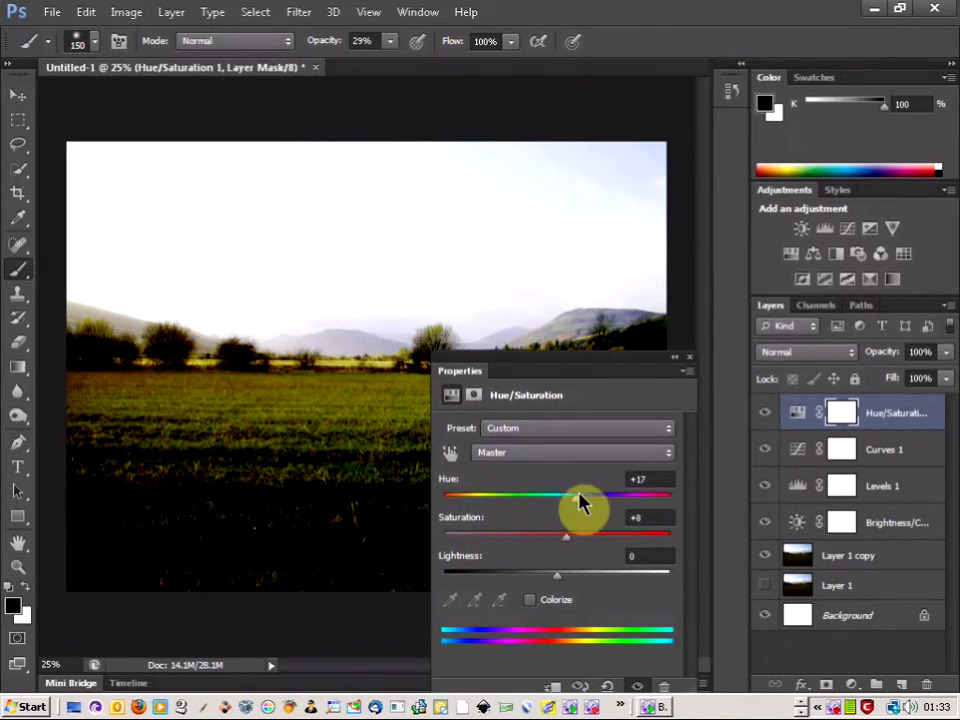
{"action": "mouse_move", "coordinate": [579, 508]}
{"action": "left_mouse_down"}
{"action": "mouse_move", "coordinate": [590, 510]}
{"action": "mouse_move", "coordinate": [568, 506]}
{"action": "mouse_move", "coordinate": [579, 509]}
{"action": "left_mouse_up"}
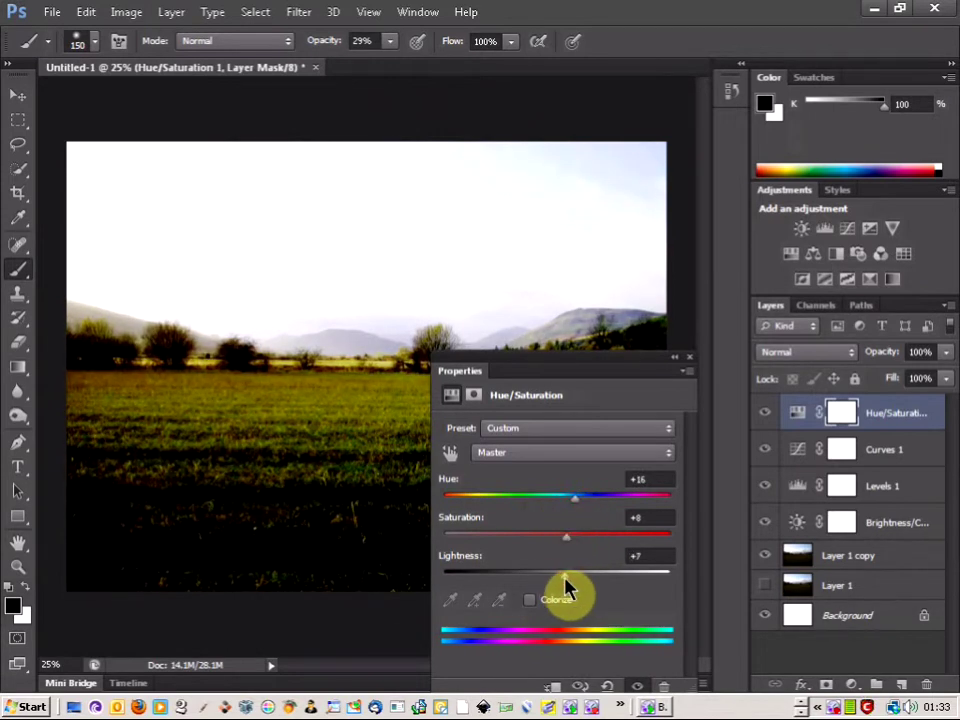
{"action": "mouse_move", "coordinate": [566, 581]}
{"action": "left_mouse_down"}
{"action": "mouse_move", "coordinate": [578, 581]}
{"action": "mouse_move", "coordinate": [566, 578]}
{"action": "left_mouse_up"}
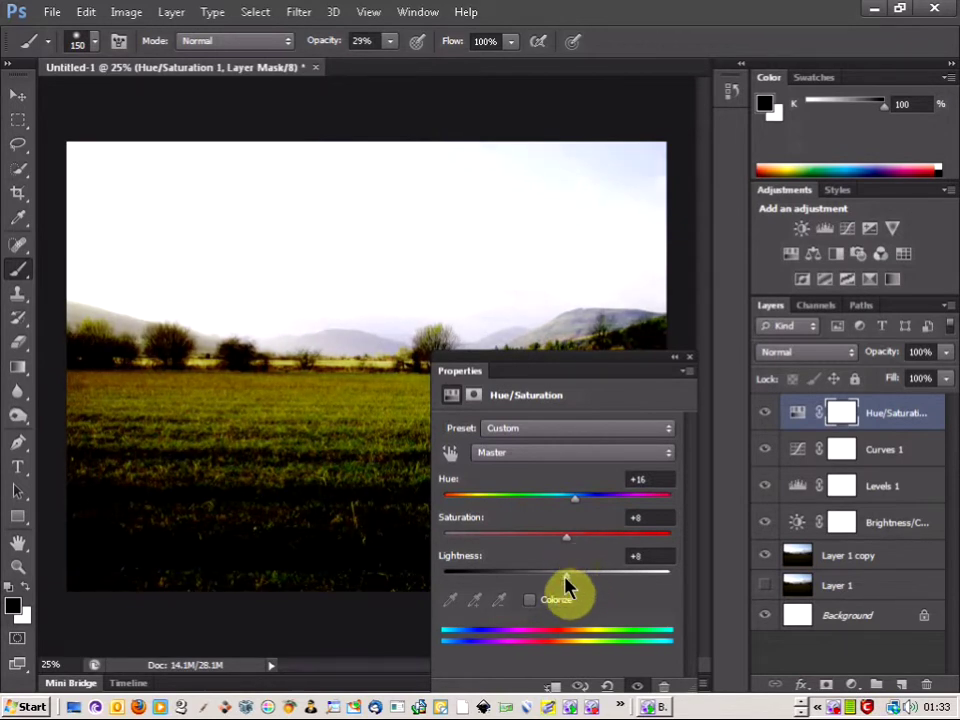
{"action": "left_click_drag", "start_coordinate": [566, 580], "coordinate": [558, 551]}
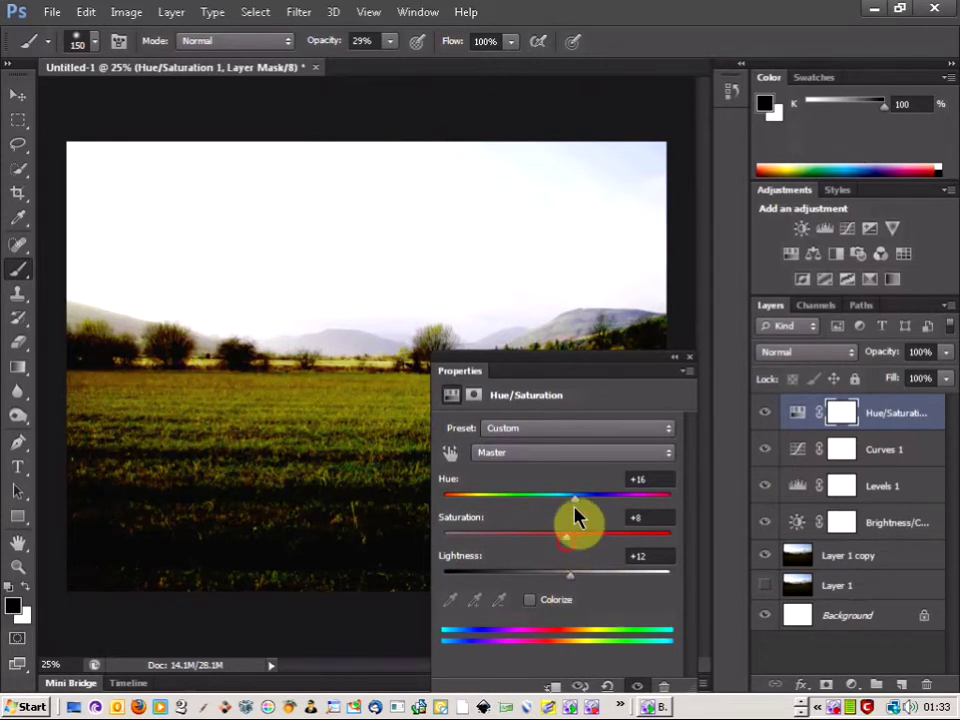
{"action": "mouse_move", "coordinate": [576, 506]}
{"action": "left_mouse_down"}
{"action": "mouse_move", "coordinate": [591, 502]}
{"action": "mouse_move", "coordinate": [574, 510]}
{"action": "mouse_move", "coordinate": [585, 514]}
{"action": "left_mouse_up"}
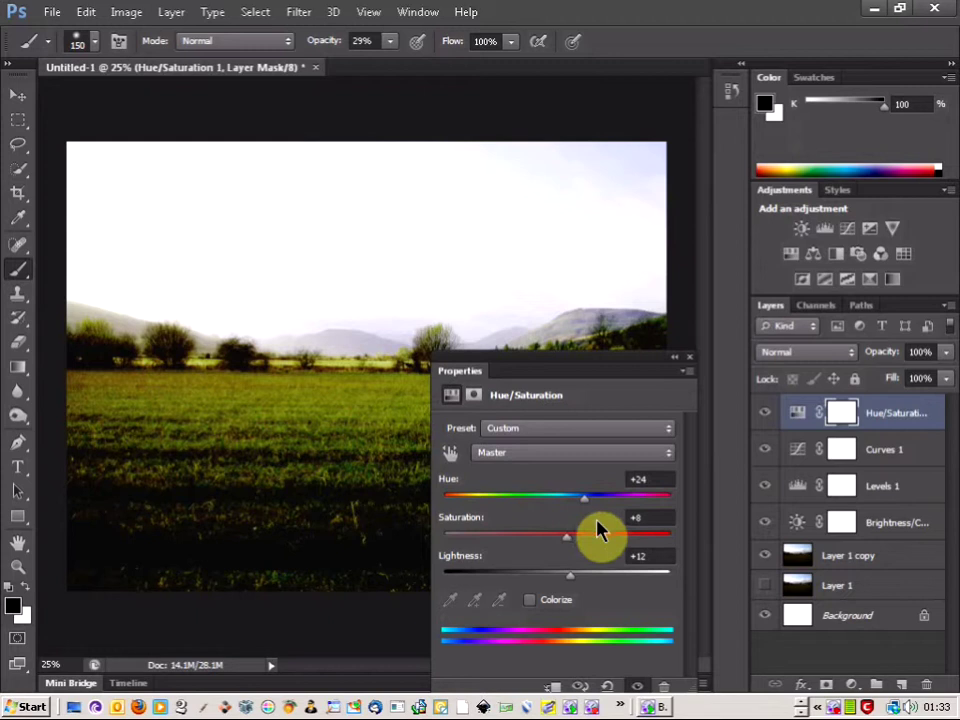
{"action": "left_click_drag", "start_coordinate": [573, 509], "coordinate": [587, 509]}
Reopen Brightness/Contrast 1 and set Brightness 64 and Contrast -23.
{"action": "left_click", "coordinate": [689, 357]}
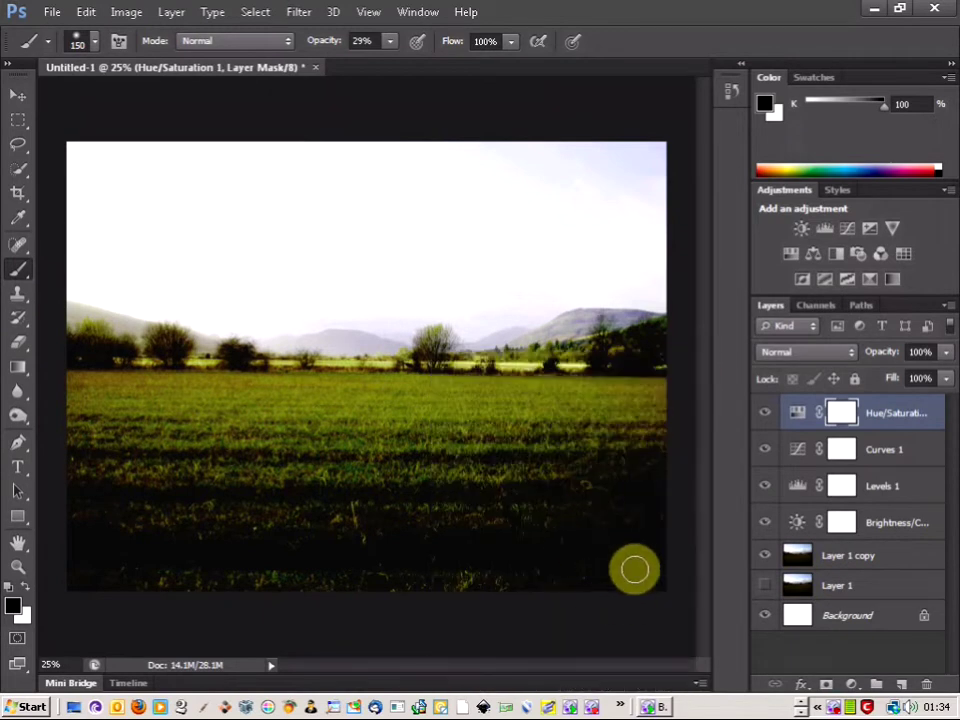
{"action": "double_click", "coordinate": [906, 521]}
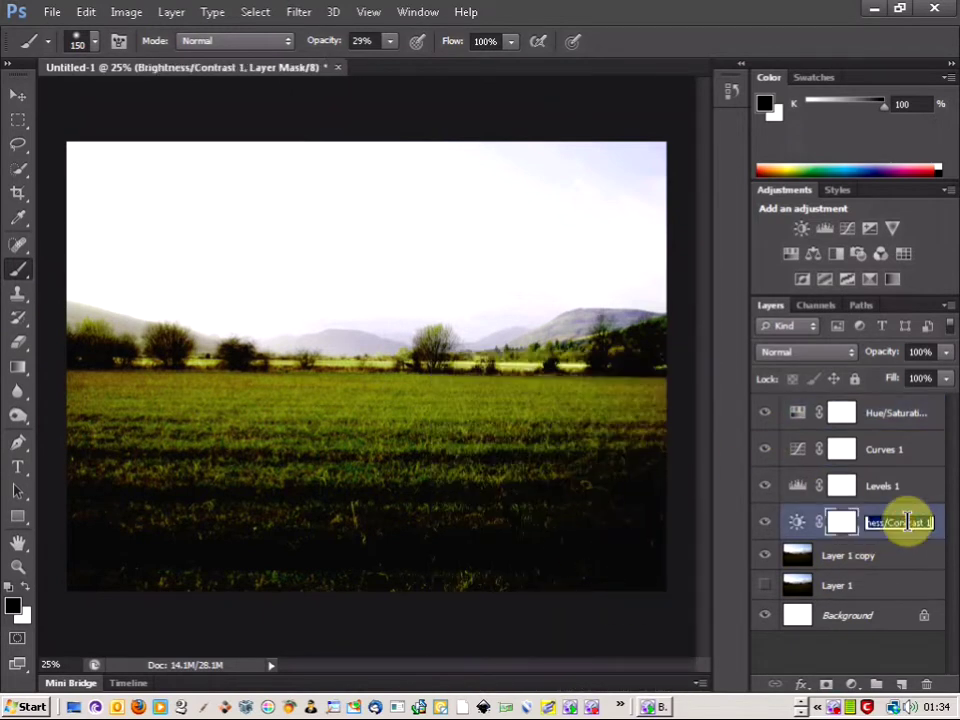
{"action": "double_click", "coordinate": [837, 522]}
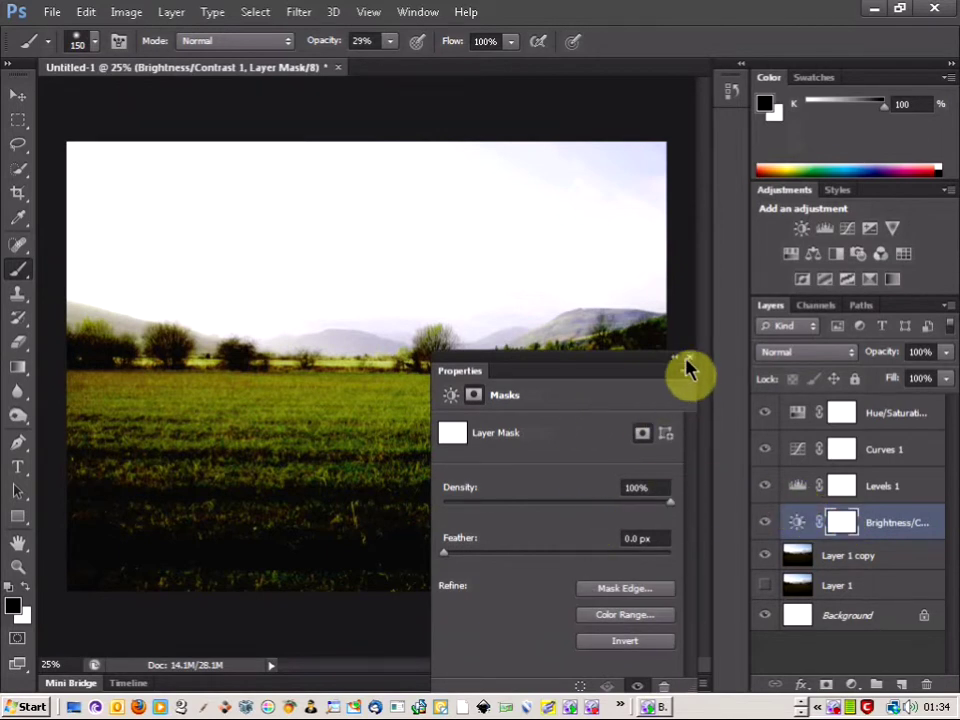
{"action": "left_click", "coordinate": [451, 395]}
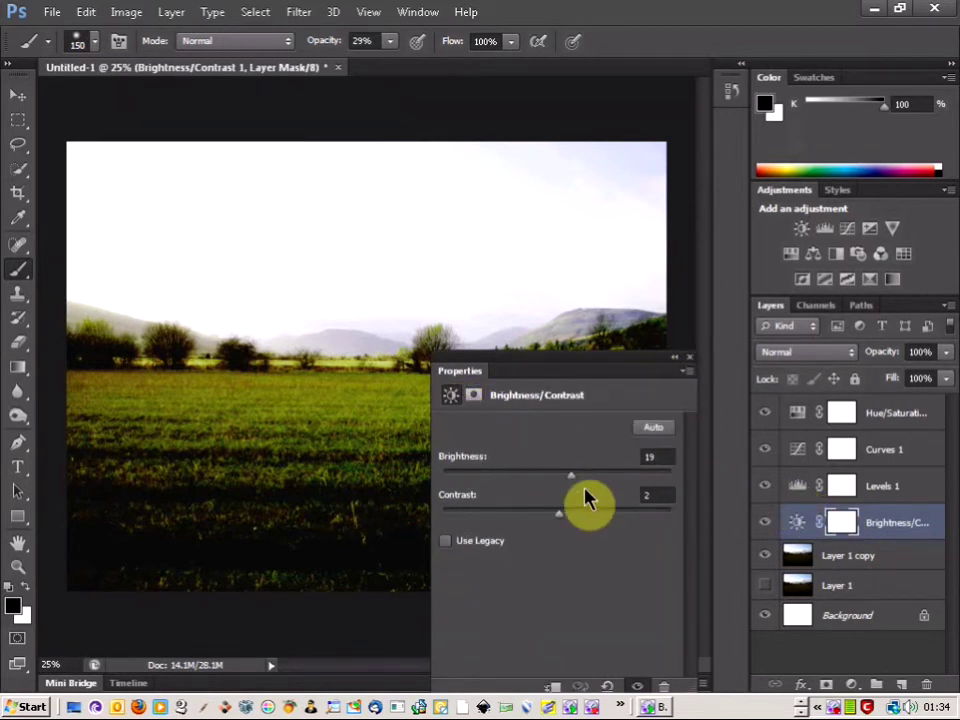
{"action": "left_click_drag", "start_coordinate": [576, 481], "coordinate": [505, 517]}
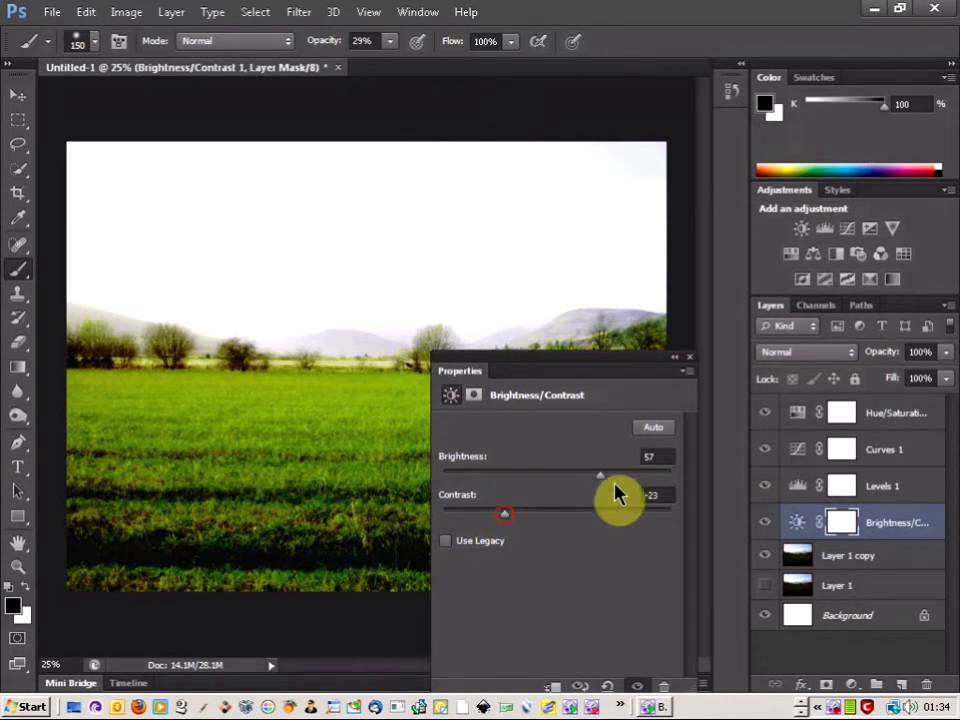
{"action": "left_click_drag", "start_coordinate": [600, 487], "coordinate": [606, 487]}
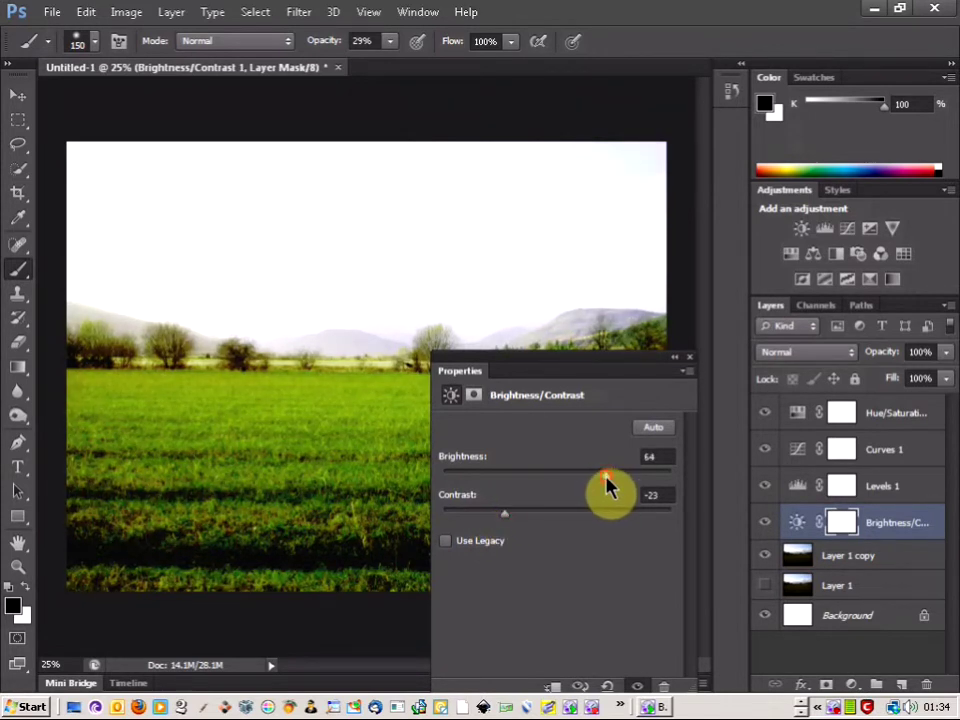
{"action": "left_click", "coordinate": [693, 358]}
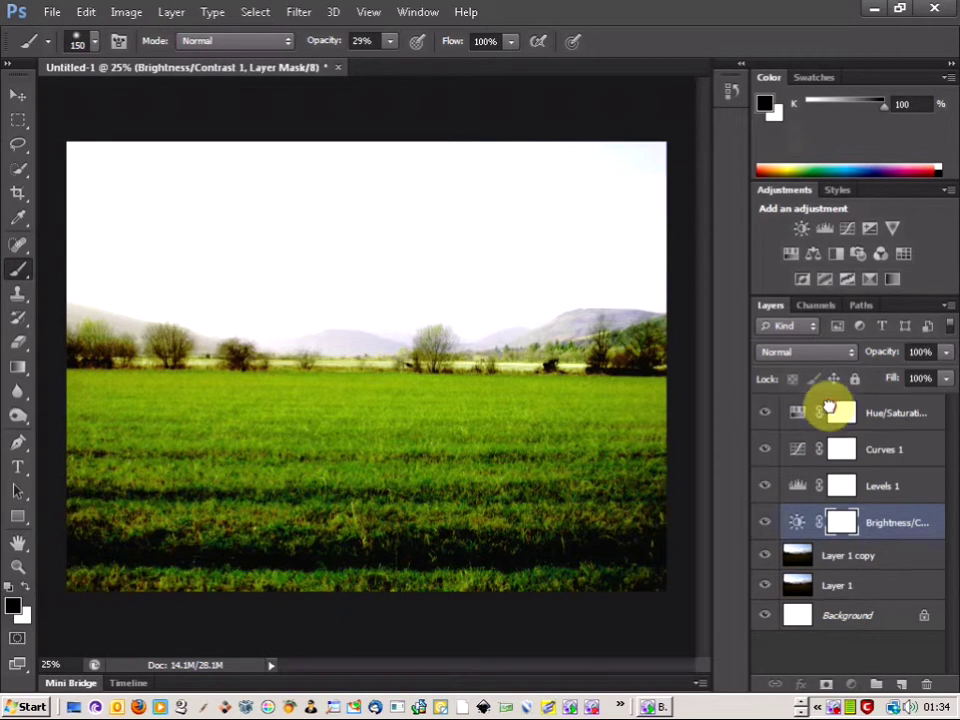
Move Layer 1 to the top of the stack and toggle its visibility to compare before and after.
{"action": "left_click_drag", "start_coordinate": [829, 410], "coordinate": [826, 405]}
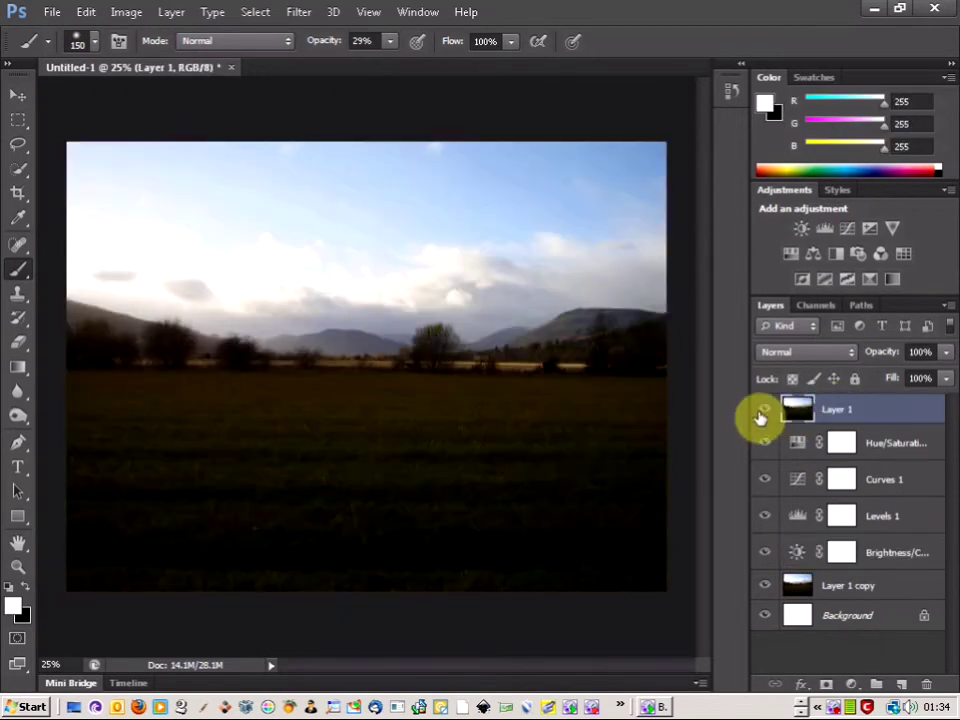
{"action": "left_click", "coordinate": [768, 413]}
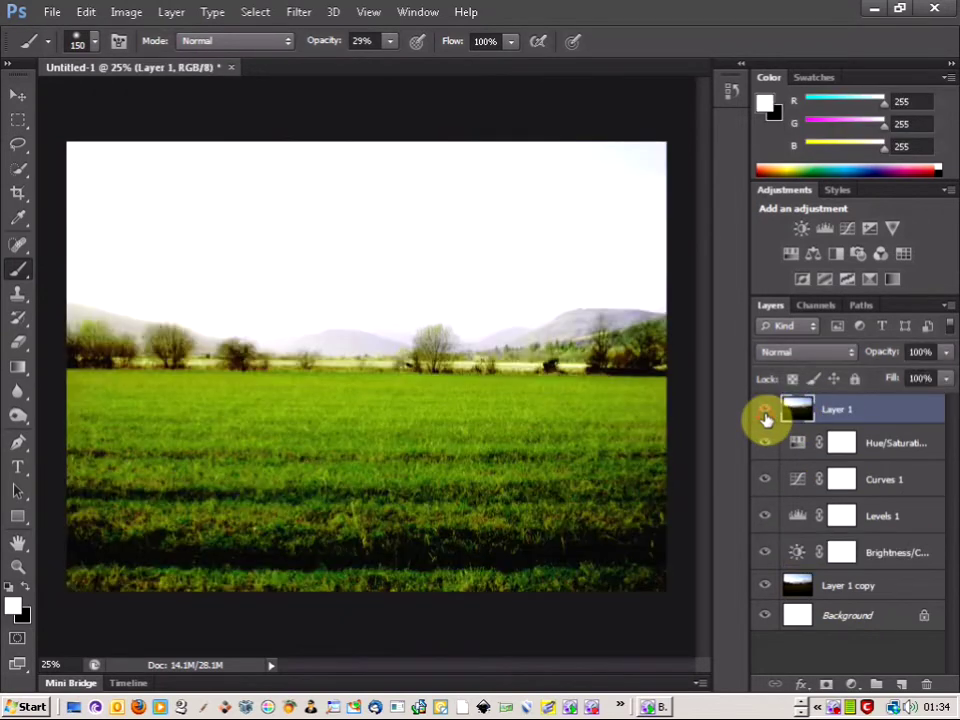
{"action": "left_click", "coordinate": [767, 418]}
{"action": "left_click", "coordinate": [766, 417]}
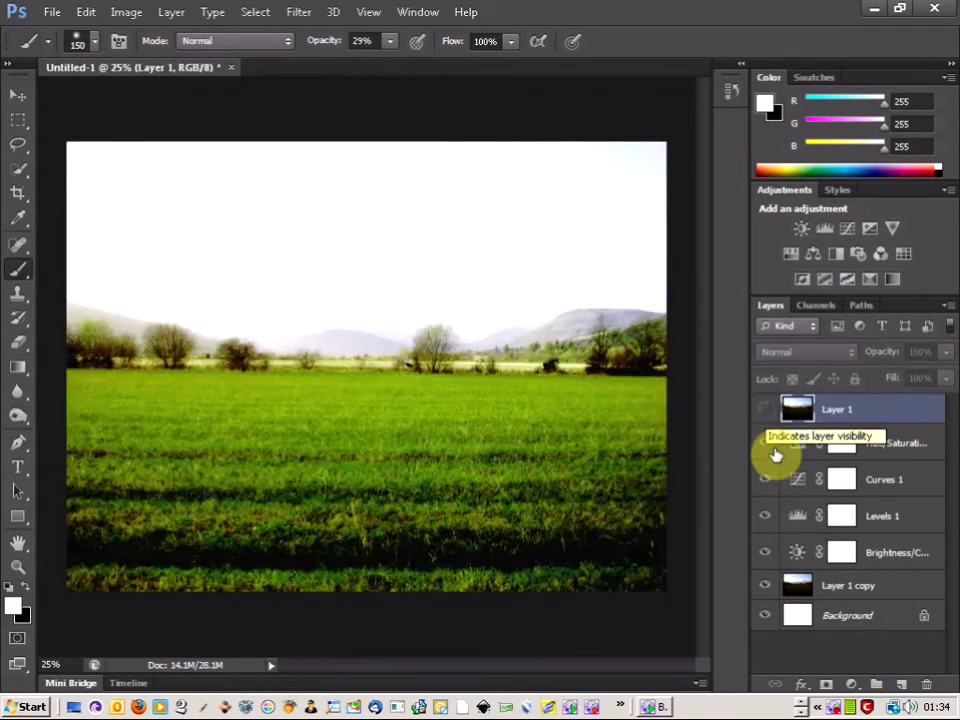
Add a mask to Layer 1, show it, and paint black over the left field with a 700 px brush.
{"action": "left_click", "coordinate": [829, 686]}
{"action": "key", "text": "x"}
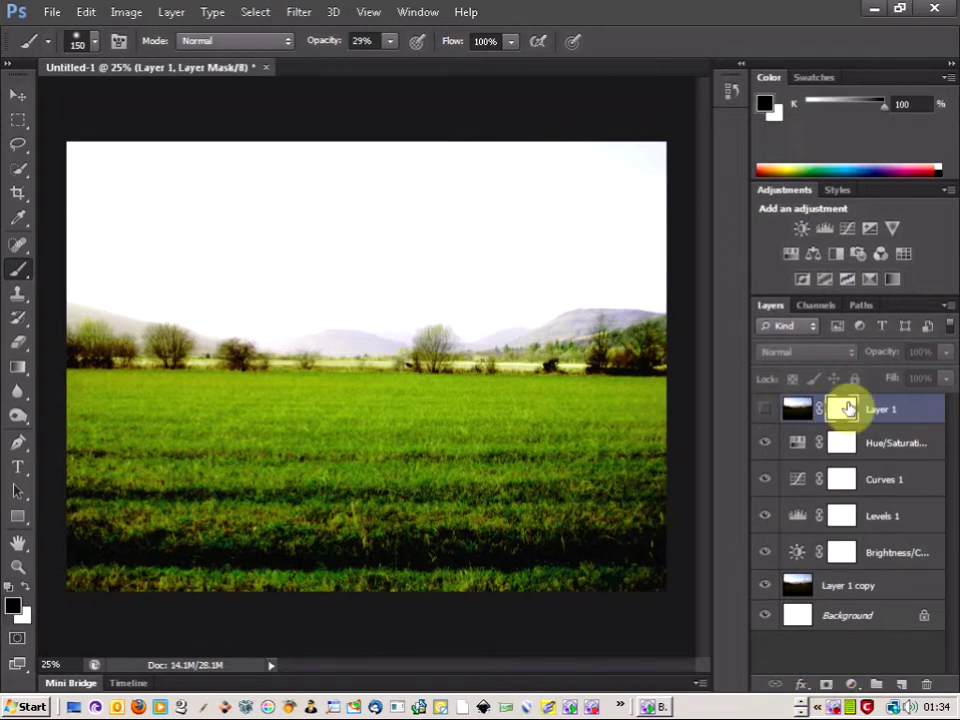
{"action": "left_click", "coordinate": [765, 411]}
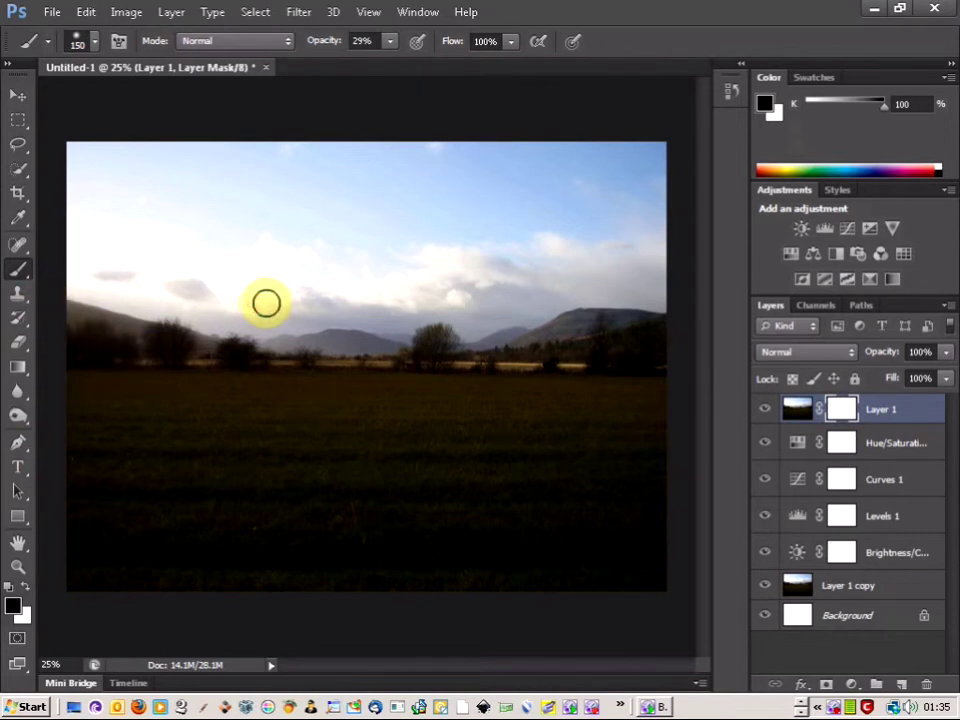
{"action": "mouse_move", "coordinate": [266, 371]}
{"action": "left_mouse_down"}
{"action": "mouse_move", "coordinate": [65, 378]}
{"action": "mouse_move", "coordinate": [333, 378]}
{"action": "left_mouse_up"}
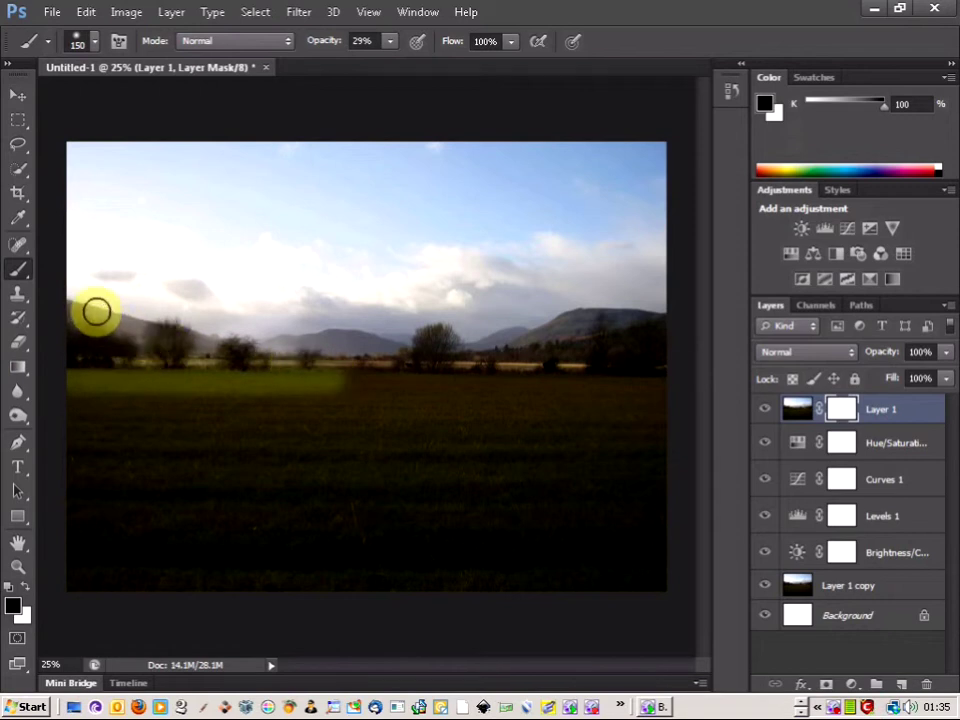
{"action": "mouse_move", "coordinate": [104, 333]}
{"action": "left_mouse_down"}
{"action": "mouse_move", "coordinate": [69, 308]}
{"action": "mouse_move", "coordinate": [143, 336]}
{"action": "mouse_move", "coordinate": [64, 336]}
{"action": "mouse_move", "coordinate": [171, 369]}
{"action": "mouse_move", "coordinate": [120, 381]}
{"action": "left_mouse_up"}
{"action": "key", "text": "bracketright"}
{"action": "key", "text": "bracketright"}
{"action": "key", "text": "bracketright"}
{"action": "key", "text": "bracketright"}
{"action": "key", "text": "bracketright"}
{"action": "key", "text": "bracketright"}
{"action": "key", "text": "bracketright"}
{"action": "key", "text": "bracketright"}
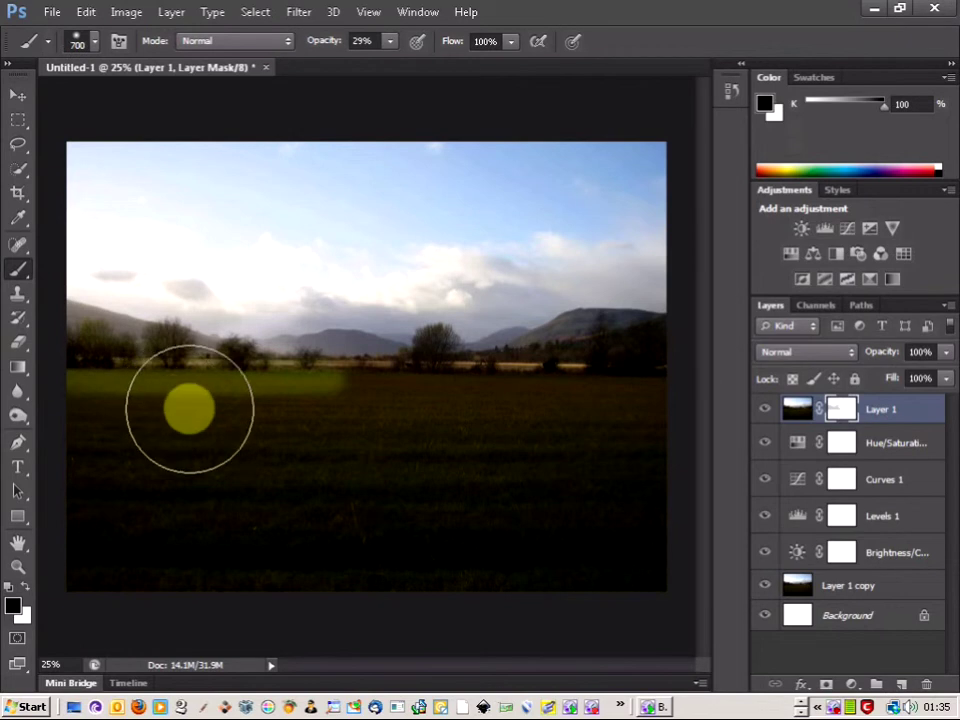
{"action": "mouse_move", "coordinate": [218, 418]}
{"action": "left_mouse_down"}
{"action": "mouse_move", "coordinate": [118, 422]}
{"action": "mouse_move", "coordinate": [113, 598]}
{"action": "mouse_move", "coordinate": [154, 444]}
{"action": "mouse_move", "coordinate": [199, 489]}
{"action": "mouse_move", "coordinate": [251, 506]}
{"action": "left_mouse_up"}
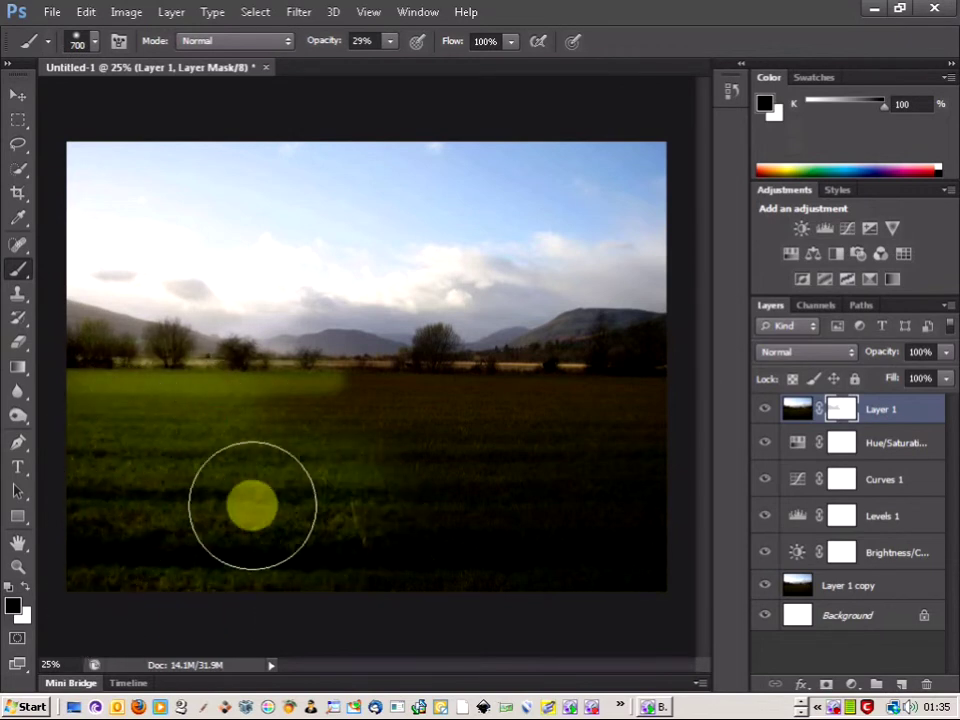
Switch to a hard round brush at 100% opacity and paint black over the centre and lower field.
{"action": "left_click", "coordinate": [94, 41]}
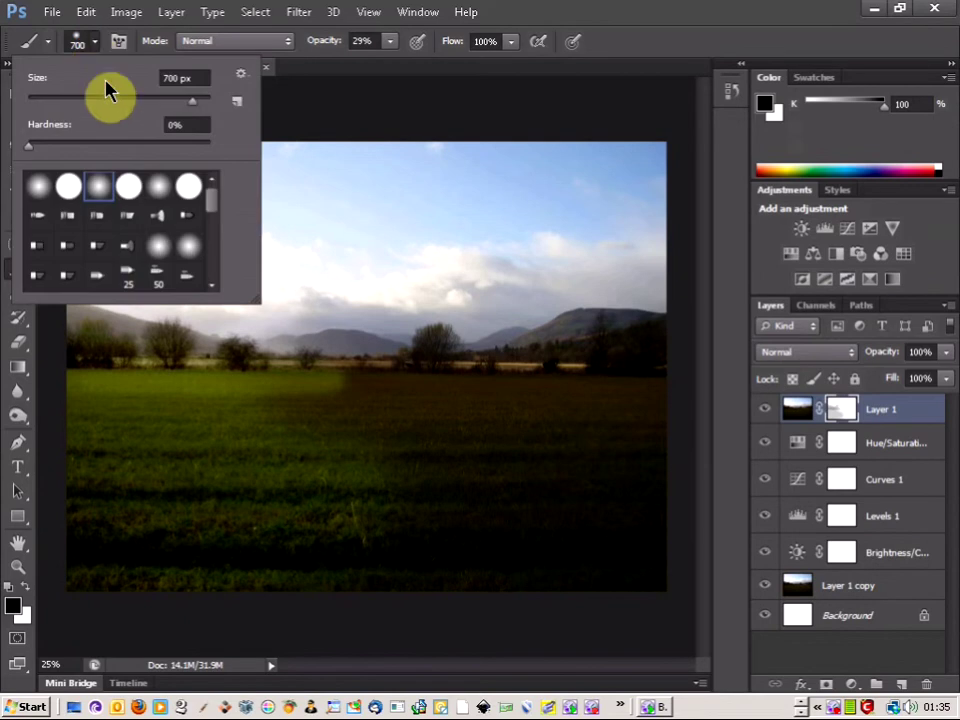
{"action": "left_click", "coordinate": [127, 190]}
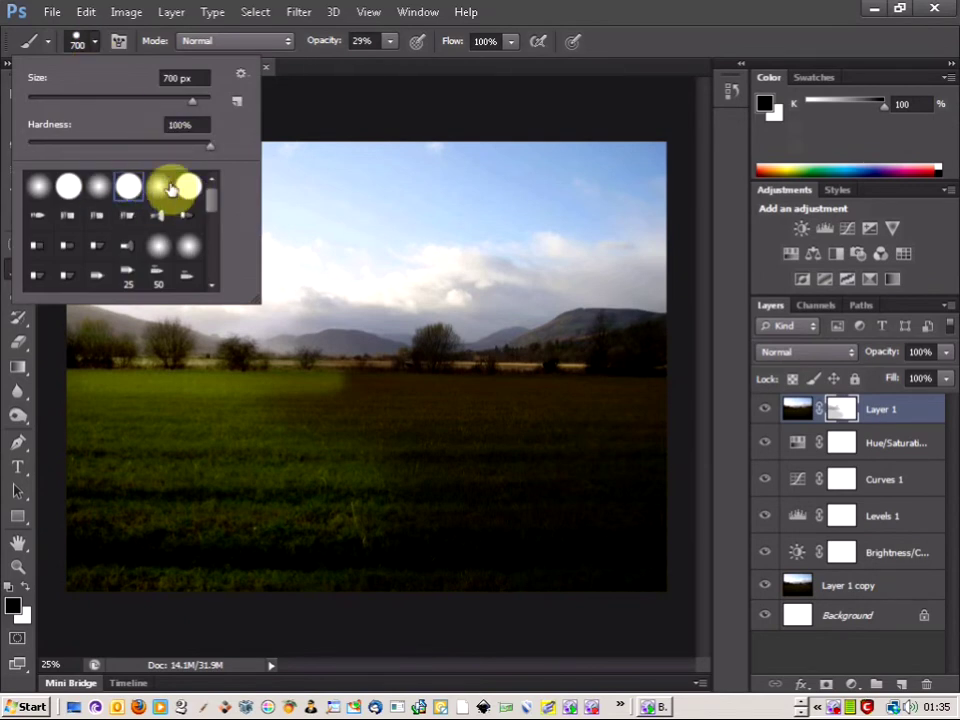
{"action": "left_click", "coordinate": [375, 40]}
{"action": "left_click", "coordinate": [390, 41]}
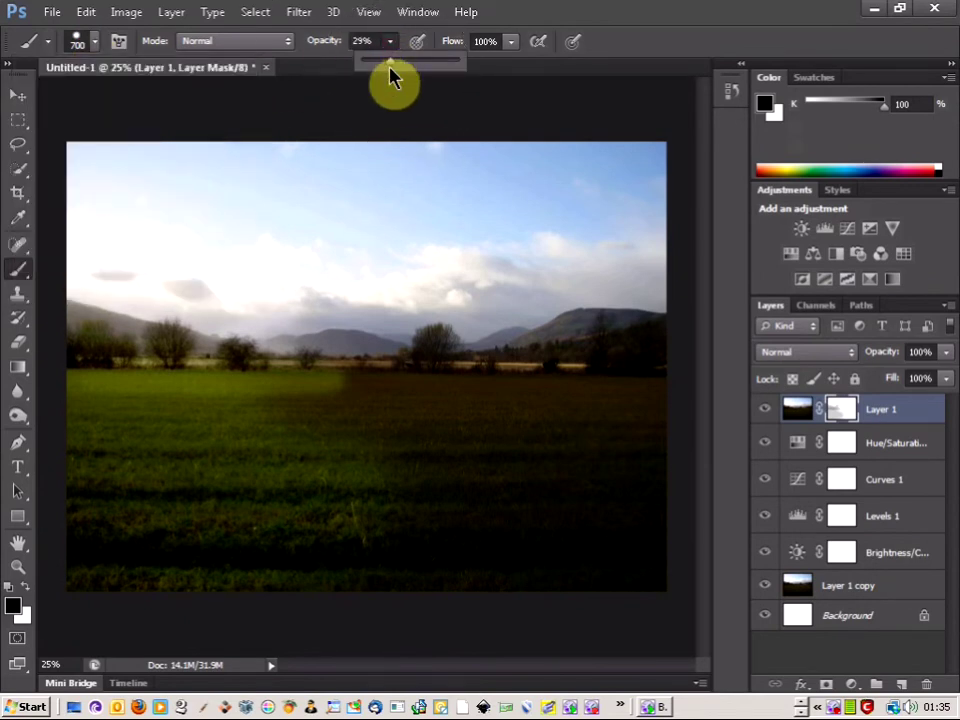
{"action": "left_click_drag", "start_coordinate": [401, 66], "coordinate": [476, 64]}
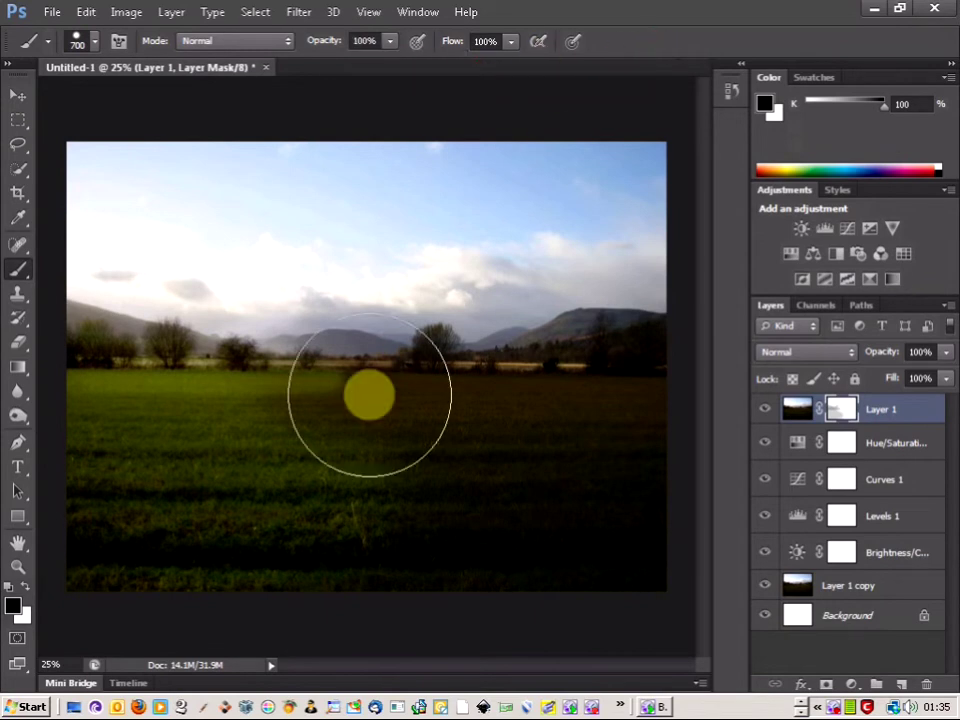
{"action": "left_click_drag", "start_coordinate": [288, 506], "coordinate": [329, 505]}
{"action": "mouse_move", "coordinate": [395, 521]}
{"action": "left_mouse_down"}
{"action": "mouse_move", "coordinate": [143, 543]}
{"action": "mouse_move", "coordinate": [93, 527]}
{"action": "mouse_move", "coordinate": [68, 499]}
{"action": "mouse_move", "coordinate": [153, 506]}
{"action": "mouse_move", "coordinate": [100, 470]}
{"action": "mouse_move", "coordinate": [121, 466]}
{"action": "mouse_move", "coordinate": [258, 491]}
{"action": "mouse_move", "coordinate": [498, 512]}
{"action": "mouse_move", "coordinate": [550, 521]}
{"action": "mouse_move", "coordinate": [572, 538]}
{"action": "mouse_move", "coordinate": [609, 536]}
{"action": "mouse_move", "coordinate": [616, 512]}
{"action": "mouse_move", "coordinate": [638, 497]}
{"action": "mouse_move", "coordinate": [640, 472]}
{"action": "mouse_move", "coordinate": [72, 459]}
{"action": "mouse_move", "coordinate": [606, 475]}
{"action": "mouse_move", "coordinate": [659, 464]}
{"action": "mouse_move", "coordinate": [637, 469]}
{"action": "mouse_move", "coordinate": [640, 583]}
{"action": "mouse_move", "coordinate": [629, 524]}
{"action": "mouse_move", "coordinate": [332, 446]}
{"action": "left_mouse_up"}
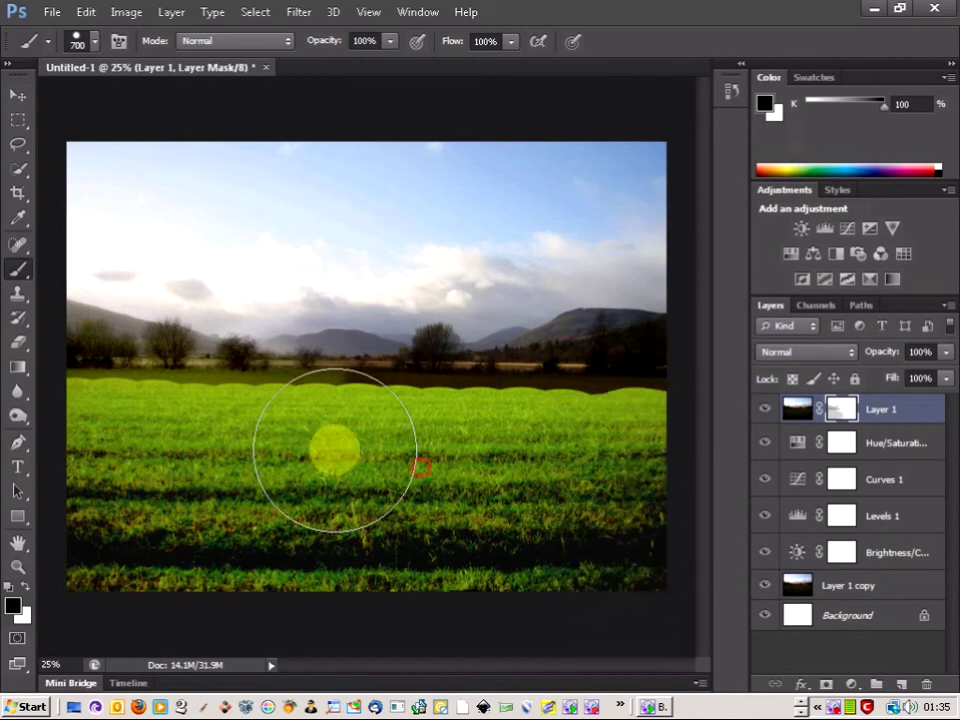
With a soft round brush at 78% opacity, blend the mask near the right-hand trees and field.
{"action": "left_click", "coordinate": [390, 42]}
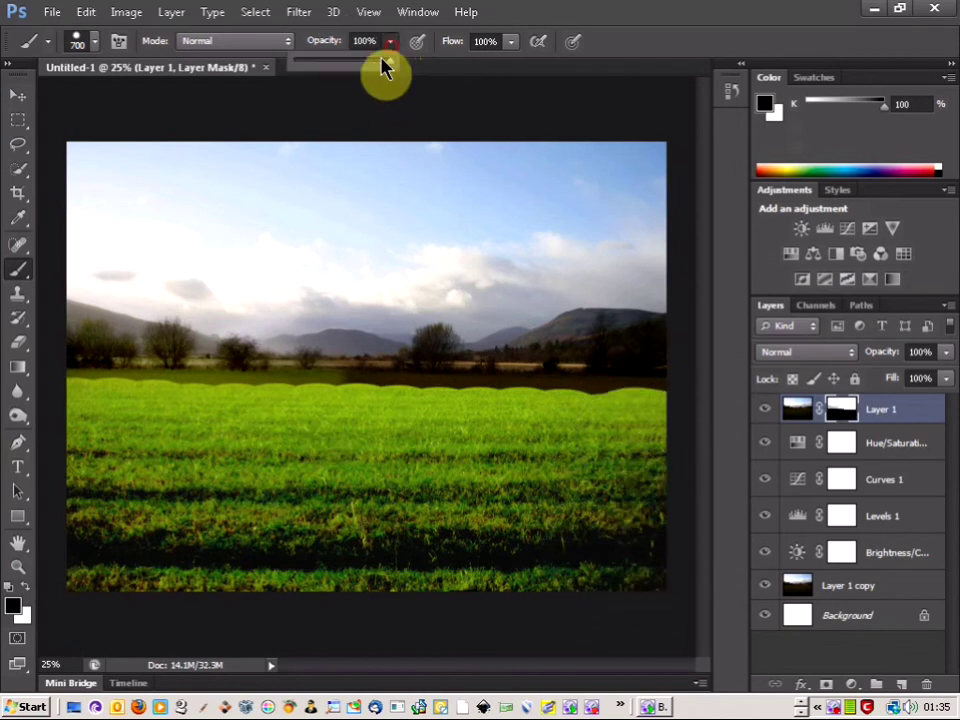
{"action": "left_click", "coordinate": [88, 42]}
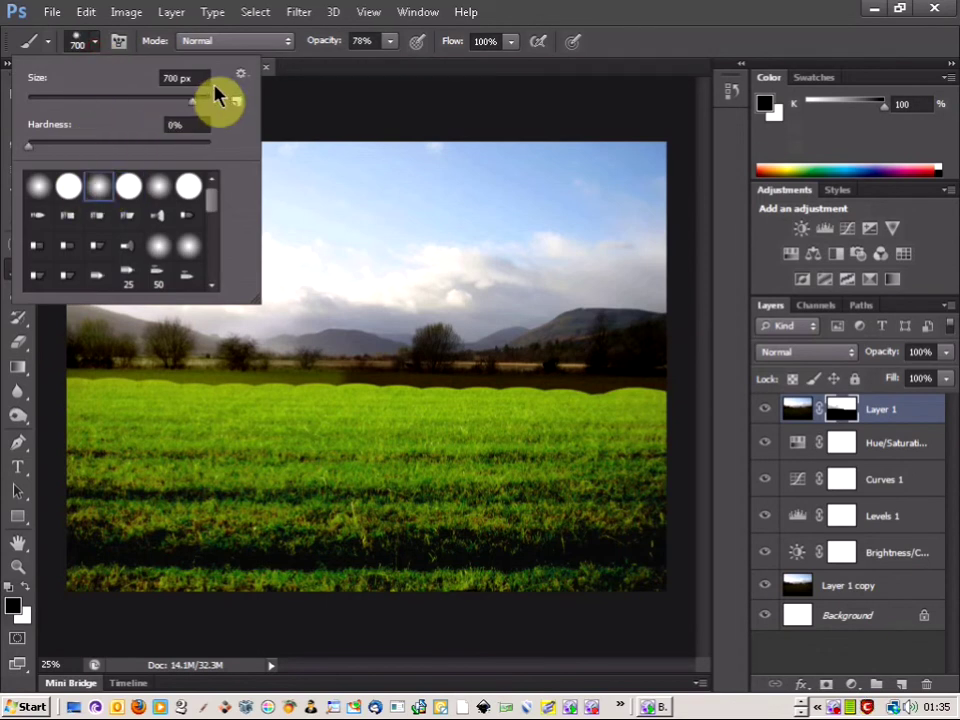
{"action": "left_click", "coordinate": [471, 262]}
{"action": "mouse_move", "coordinate": [640, 381]}
{"action": "left_mouse_down"}
{"action": "mouse_move", "coordinate": [625, 426]}
{"action": "mouse_move", "coordinate": [596, 441]}
{"action": "mouse_move", "coordinate": [628, 449]}
{"action": "mouse_move", "coordinate": [602, 438]}
{"action": "mouse_move", "coordinate": [573, 448]}
{"action": "mouse_move", "coordinate": [517, 441]}
{"action": "mouse_move", "coordinate": [624, 446]}
{"action": "mouse_move", "coordinate": [445, 445]}
{"action": "left_mouse_up"}
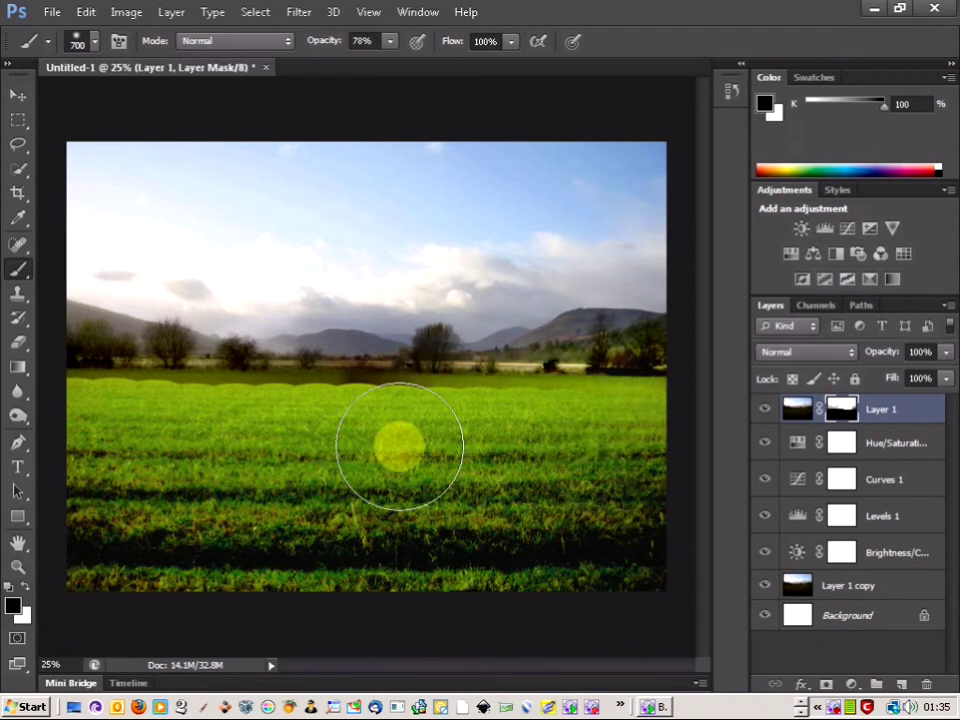
{"action": "left_click", "coordinate": [427, 450]}
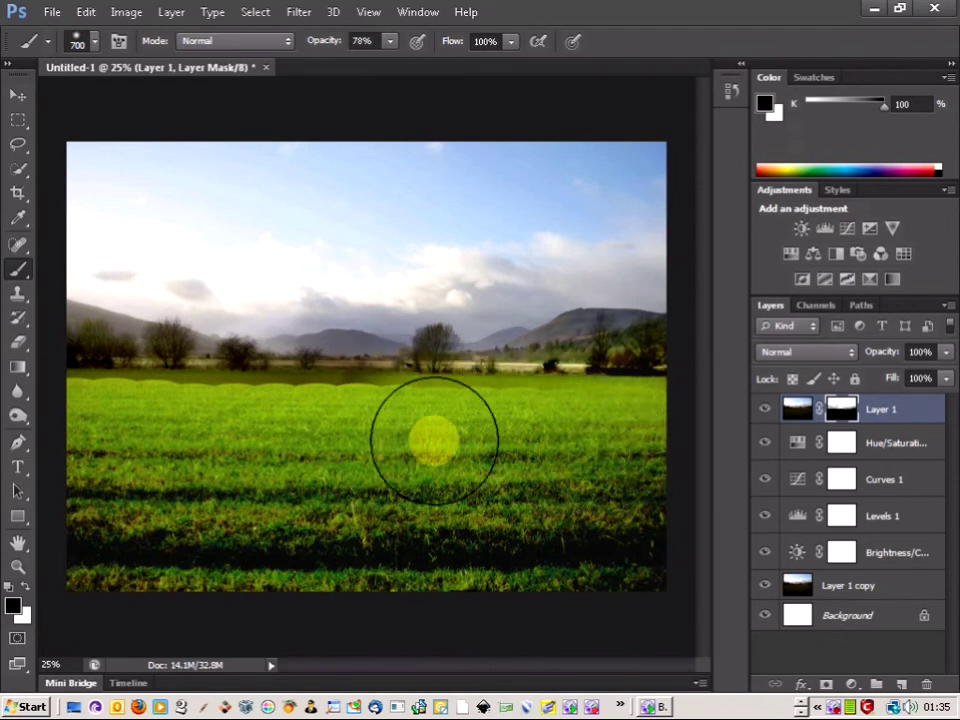
At a 200 px brush size, smooth the scalloped horizon edge across the mask.
{"action": "key", "text": "bracketleft"}
{"action": "key", "text": "bracketleft"}
{"action": "key", "text": "bracketleft"}
{"action": "key", "text": "bracketleft"}
{"action": "key", "text": "bracketleft"}
{"action": "key", "text": "bracketleft"}
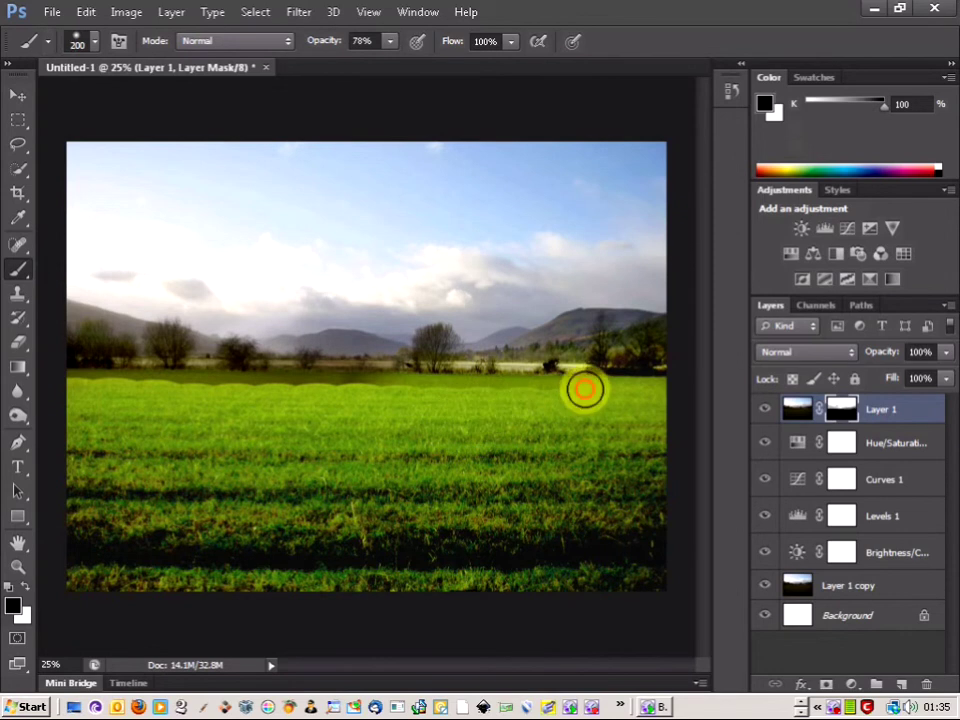
{"action": "mouse_move", "coordinate": [515, 388]}
{"action": "left_mouse_down"}
{"action": "mouse_move", "coordinate": [375, 384]}
{"action": "mouse_move", "coordinate": [426, 399]}
{"action": "mouse_move", "coordinate": [242, 392]}
{"action": "mouse_move", "coordinate": [257, 392]}
{"action": "mouse_move", "coordinate": [156, 377]}
{"action": "mouse_move", "coordinate": [62, 388]}
{"action": "mouse_move", "coordinate": [645, 392]}
{"action": "mouse_move", "coordinate": [469, 399]}
{"action": "mouse_move", "coordinate": [315, 381]}
{"action": "mouse_move", "coordinate": [414, 396]}
{"action": "left_mouse_up"}
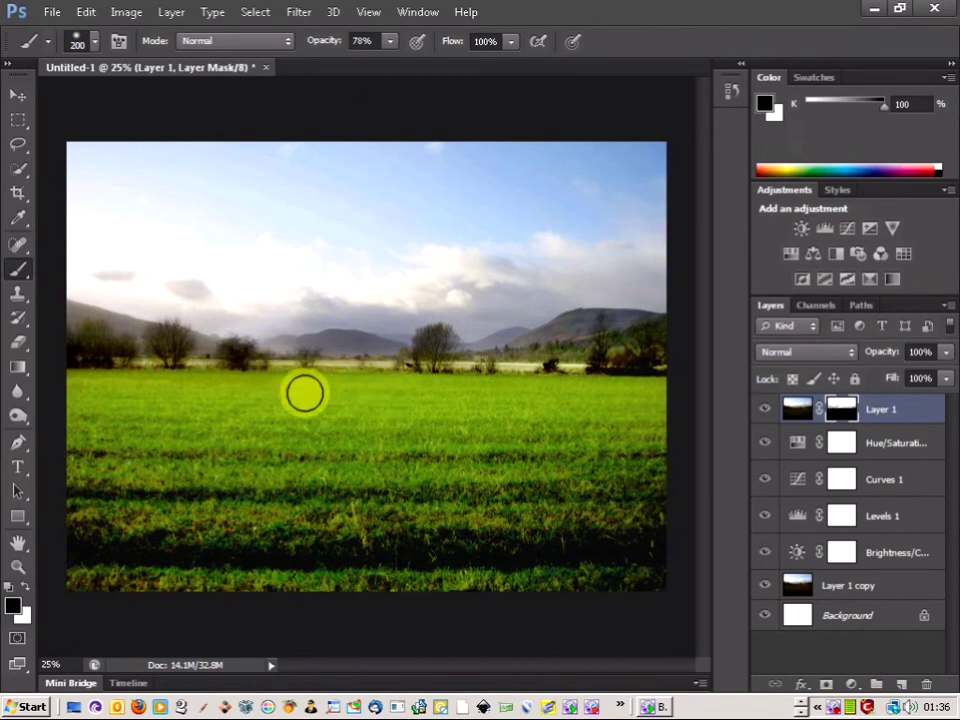
{"action": "mouse_move", "coordinate": [75, 386]}
{"action": "left_mouse_down"}
{"action": "mouse_move", "coordinate": [512, 402]}
{"action": "mouse_move", "coordinate": [677, 395]}
{"action": "mouse_move", "coordinate": [345, 406]}
{"action": "left_mouse_up"}
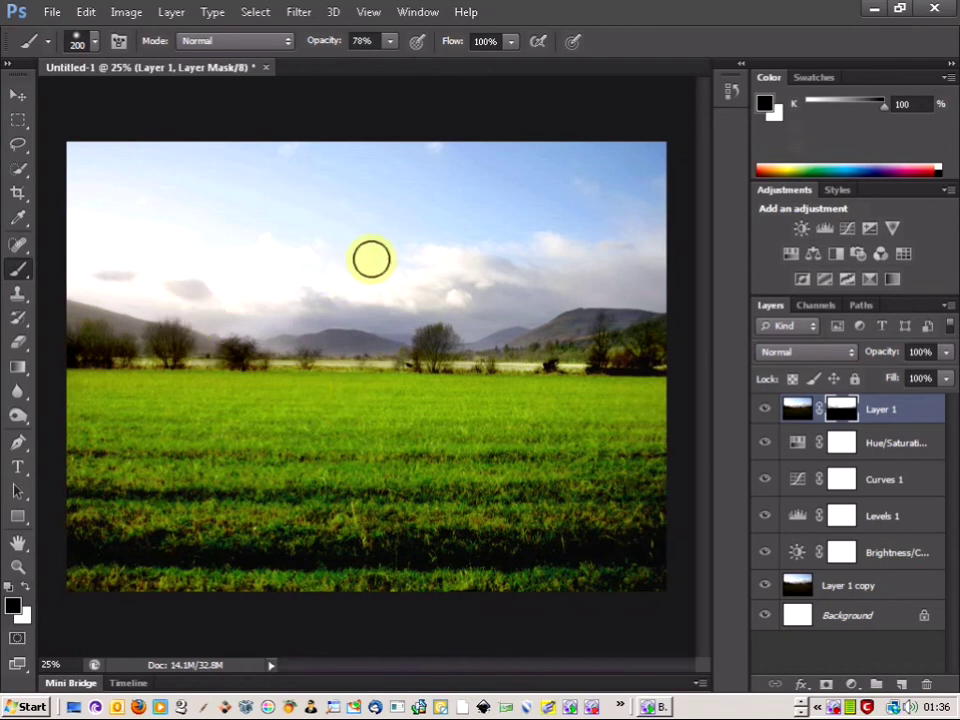
{"action": "mouse_move", "coordinate": [449, 275]}
{"action": "left_mouse_down"}
{"action": "mouse_move", "coordinate": [393, 299]}
{"action": "mouse_move", "coordinate": [381, 318]}
{"action": "mouse_move", "coordinate": [385, 305]}
{"action": "mouse_move", "coordinate": [370, 302]}
{"action": "mouse_move", "coordinate": [397, 352]}
{"action": "mouse_move", "coordinate": [566, 310]}
{"action": "mouse_move", "coordinate": [560, 348]}
{"action": "mouse_move", "coordinate": [491, 392]}
{"action": "mouse_move", "coordinate": [531, 461]}
{"action": "left_mouse_up"}
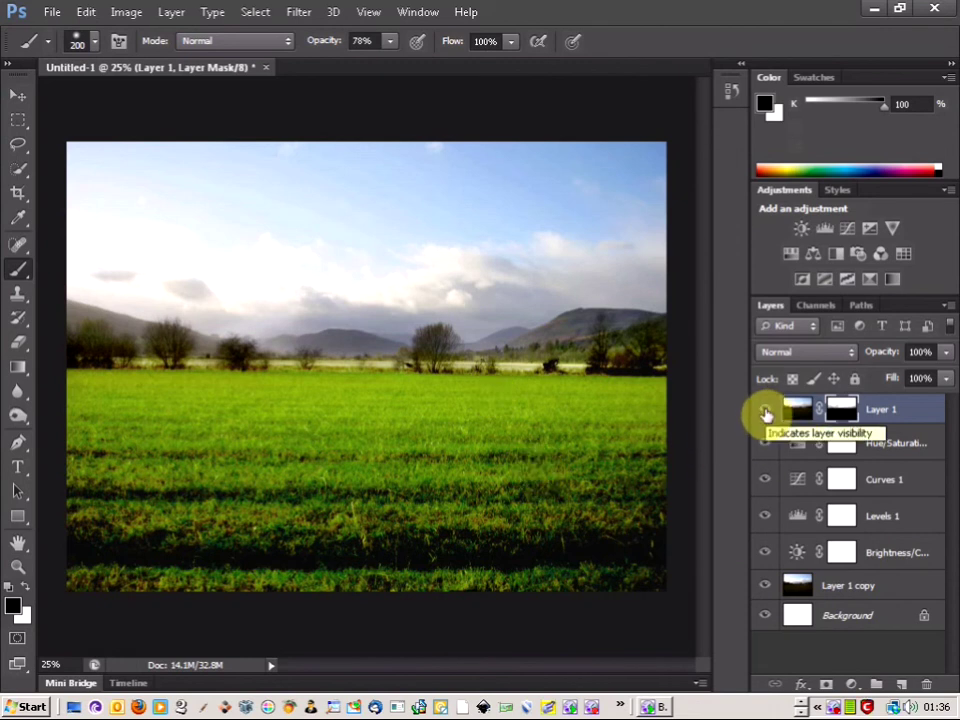
{"action": "left_click_drag", "start_coordinate": [765, 411], "coordinate": [765, 559]}
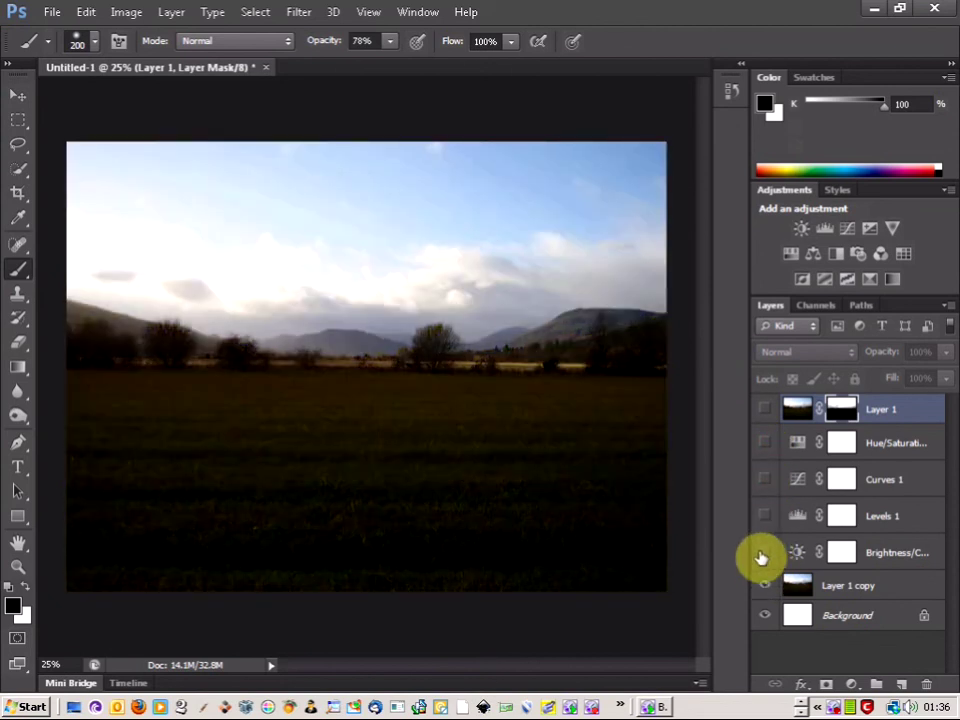
{"action": "left_click_drag", "start_coordinate": [767, 559], "coordinate": [765, 407]}
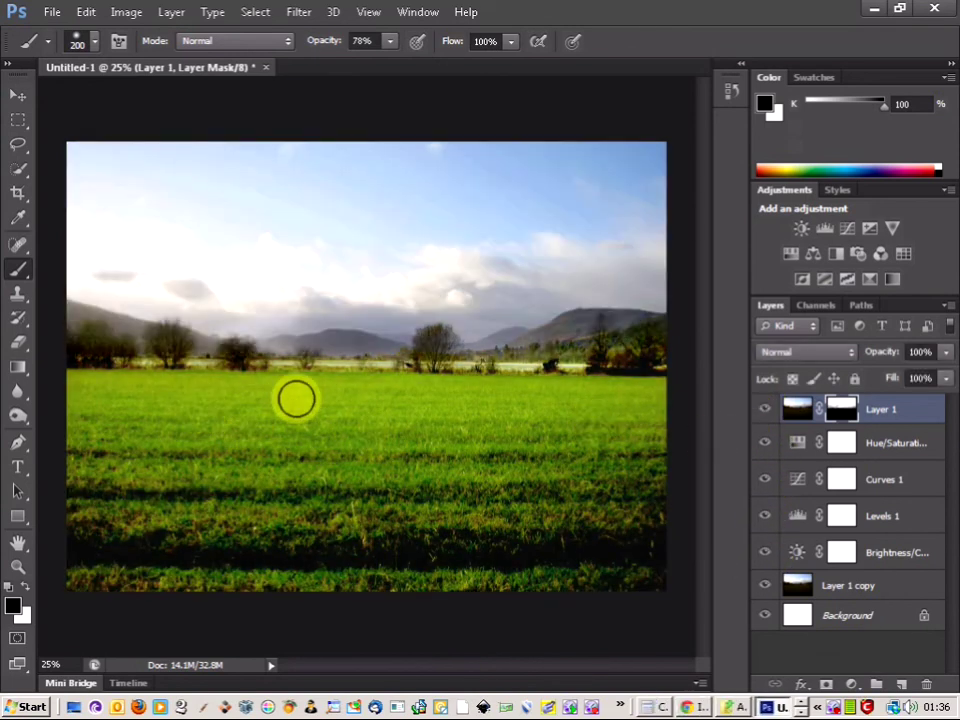
{"action": "right_click", "coordinate": [835, 706]}
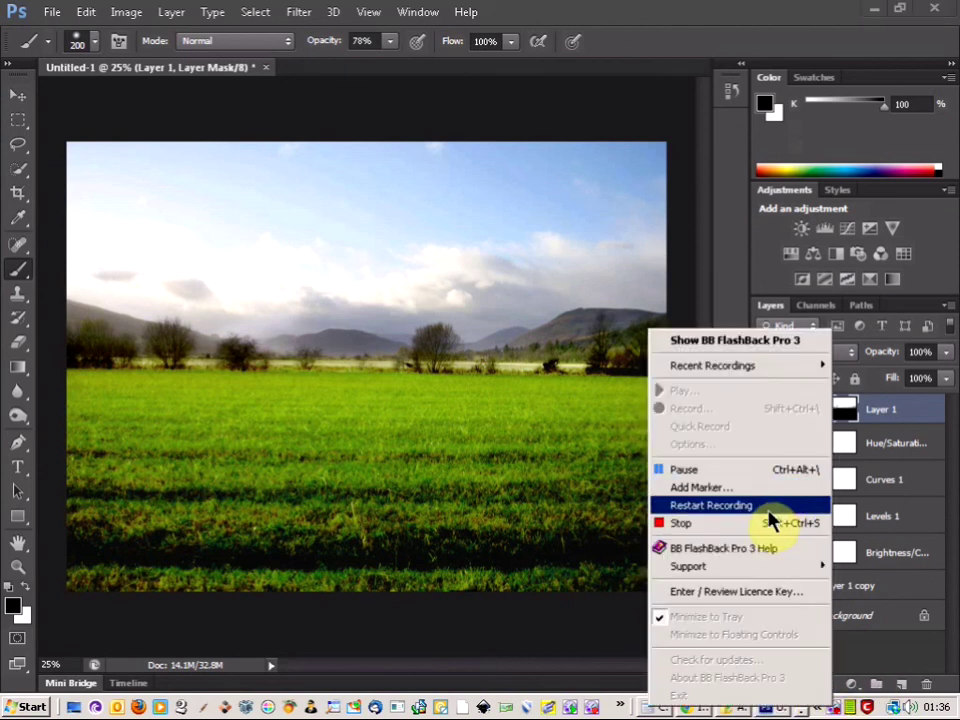